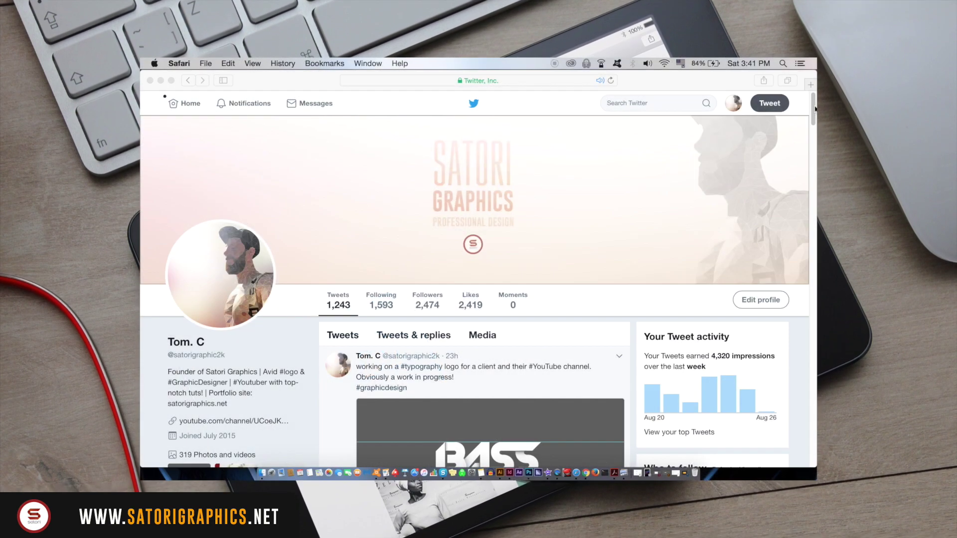
# Draw a perfect circle with no fill and a black stroke
pyautogui.click(815, 108)
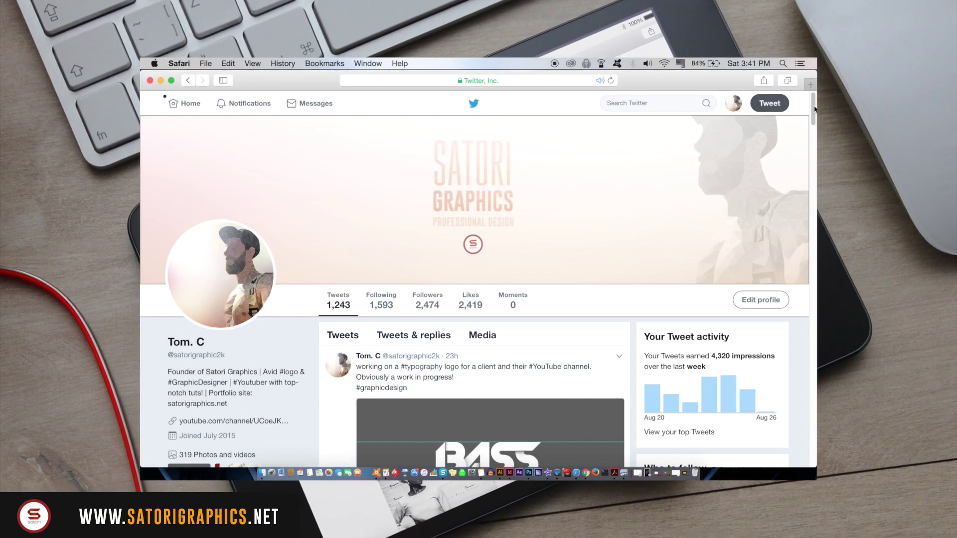
pyautogui.moveTo(816, 109); pyautogui.dragTo(806, 88)
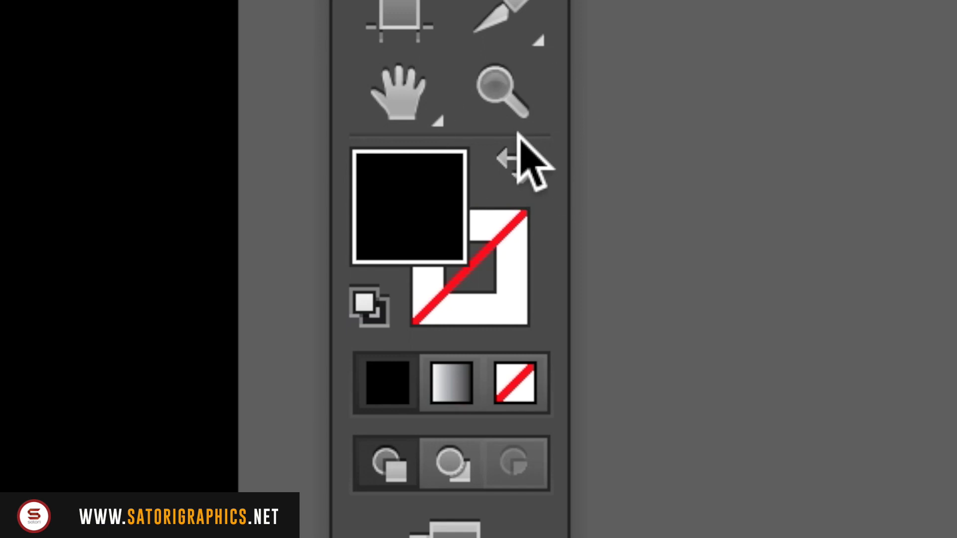
pyautogui.click(522, 161)
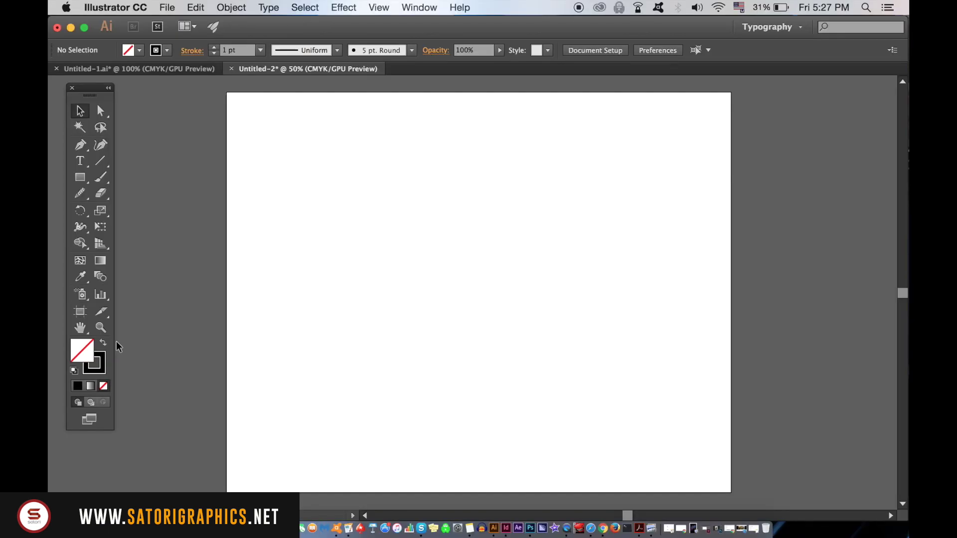
pyautogui.moveTo(79, 178); pyautogui.dragTo(155, 210)
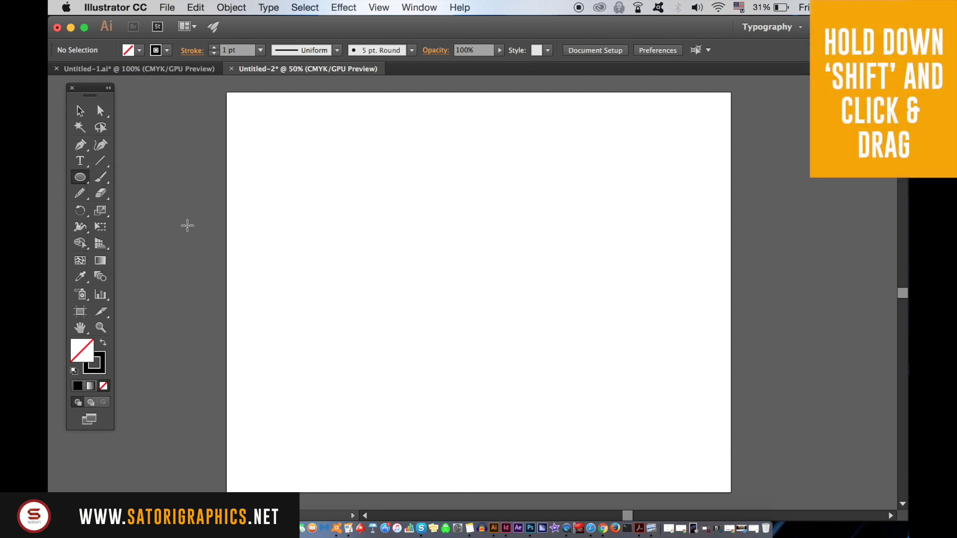
pyautogui.moveTo(322, 166); pyautogui.dragTo(531, 274)
# Set the ring's stroke to 20 pt, then 80 pt, then move and resize it, scaling its stroke
pyautogui.press('v')
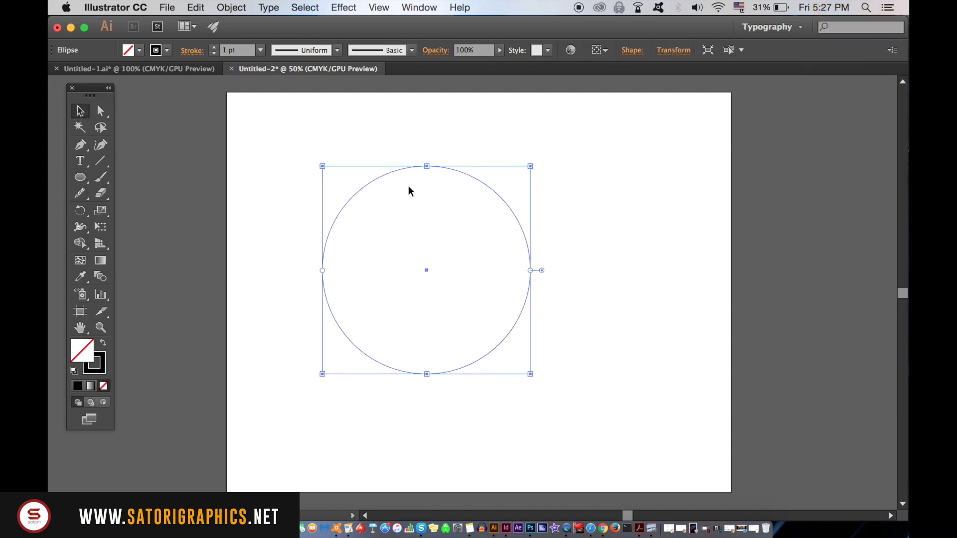
pyautogui.click(260, 50)
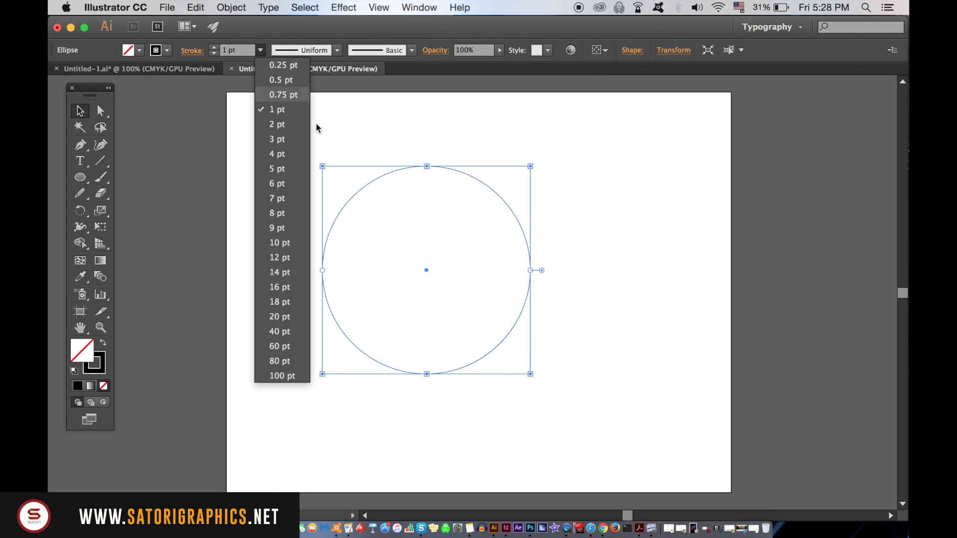
pyautogui.click(279, 317)
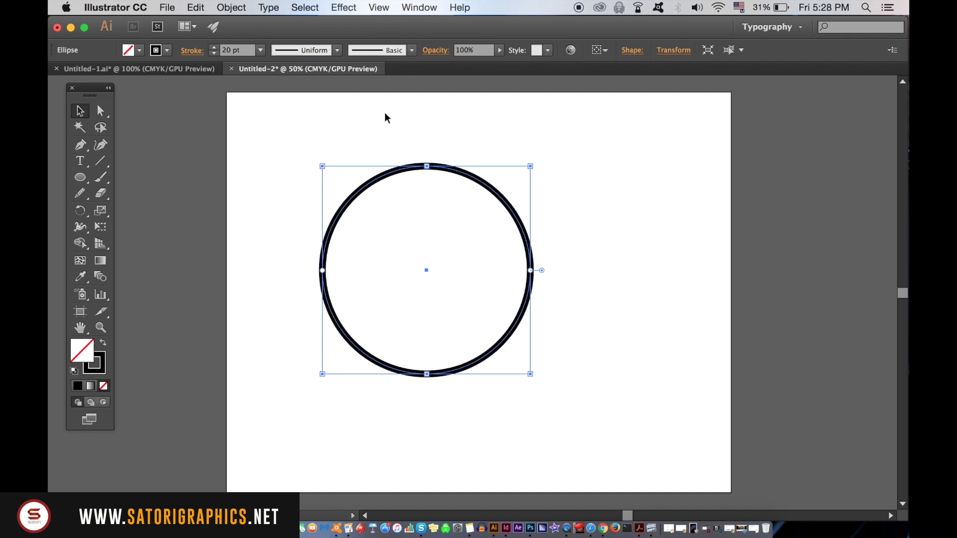
pyautogui.click(260, 50)
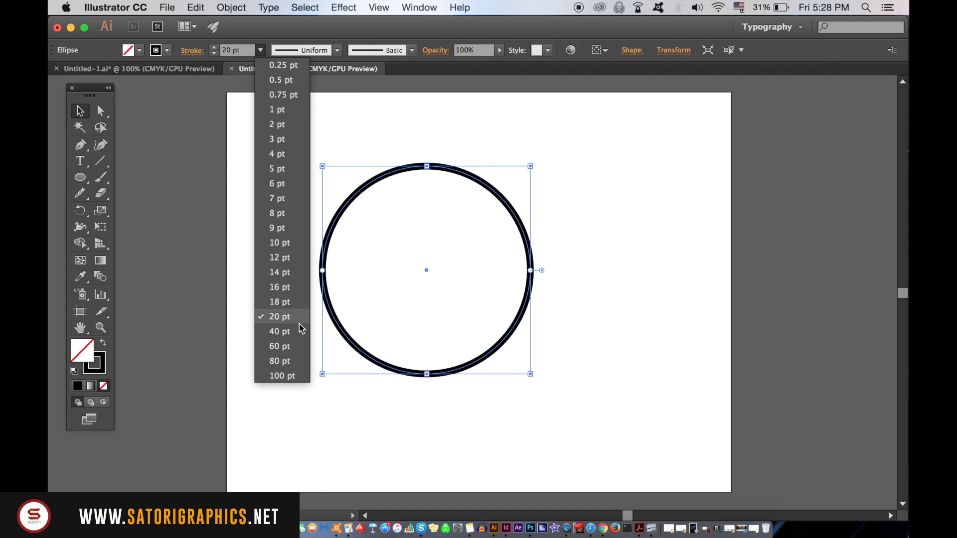
pyautogui.click(298, 363)
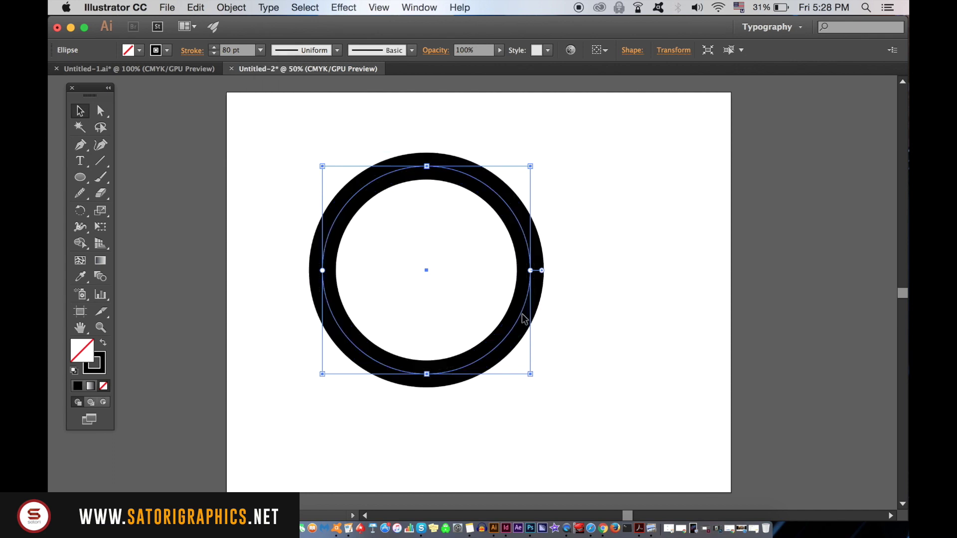
pyautogui.moveTo(523, 316); pyautogui.dragTo(568, 321)
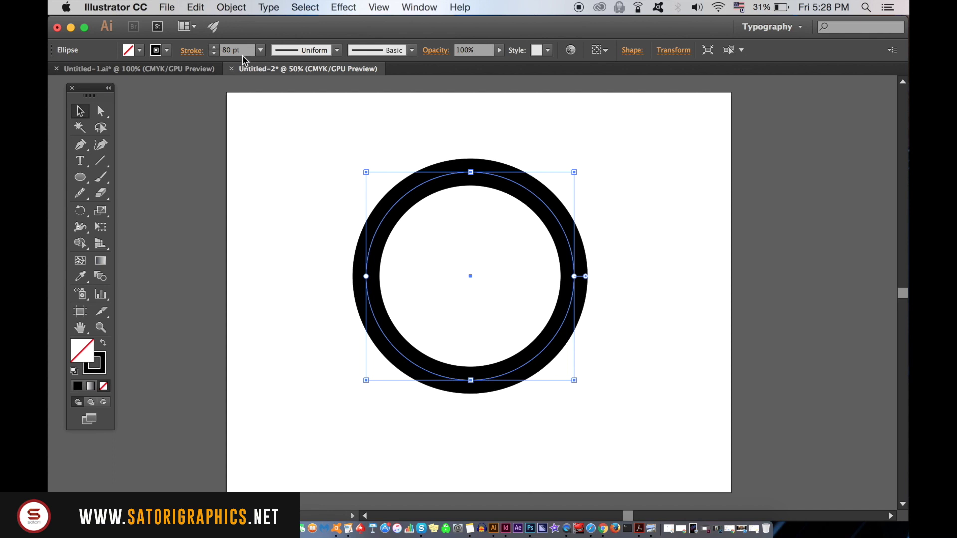
pyautogui.moveTo(574, 172)
pyautogui.mouseDown()
pyautogui.moveTo(466, 264)
pyautogui.moveTo(465, 282)
pyautogui.mouseUp()
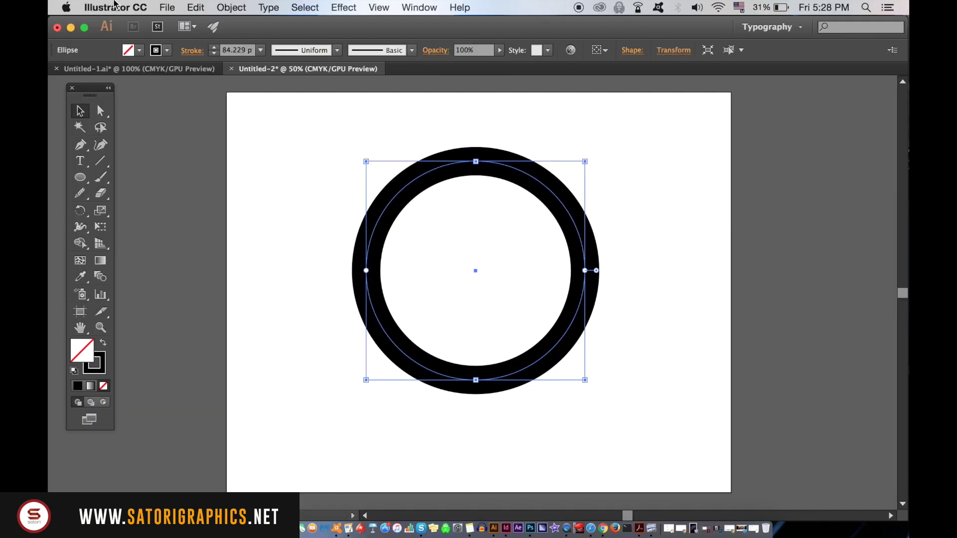
# Uncheck Scale Strokes & Effects in General preferences, then shrink and re-enlarge the ring with its stroke fixed
pyautogui.click(117, 7)
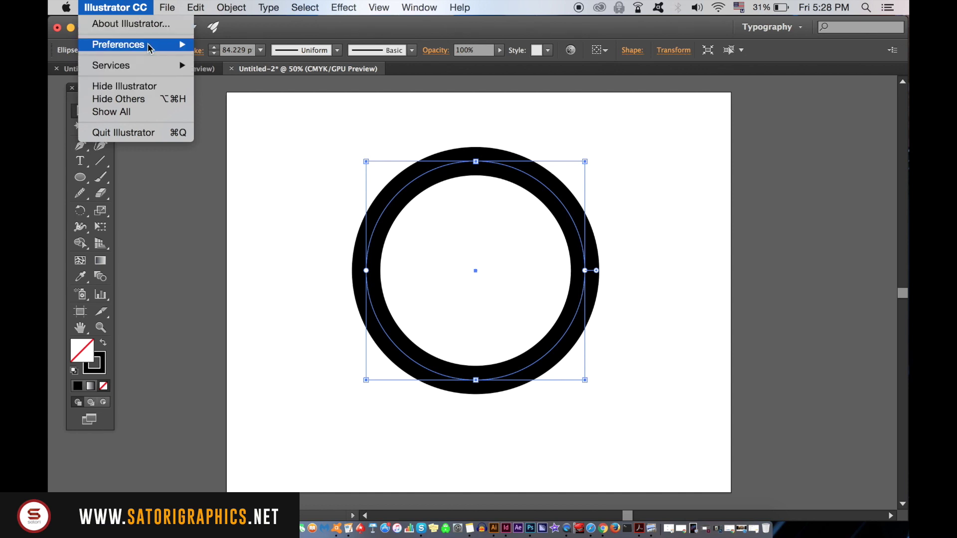
pyautogui.moveTo(149, 46)
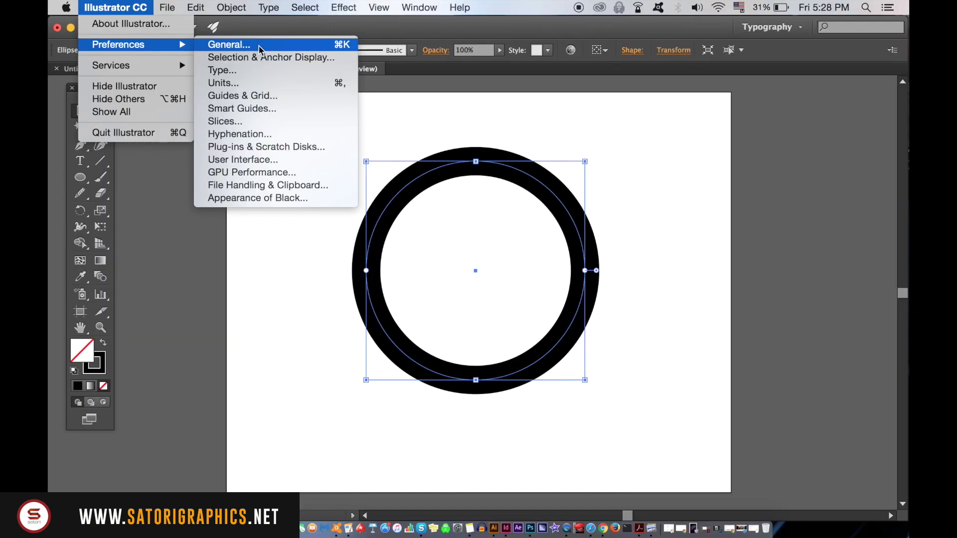
pyautogui.click(579, 120)
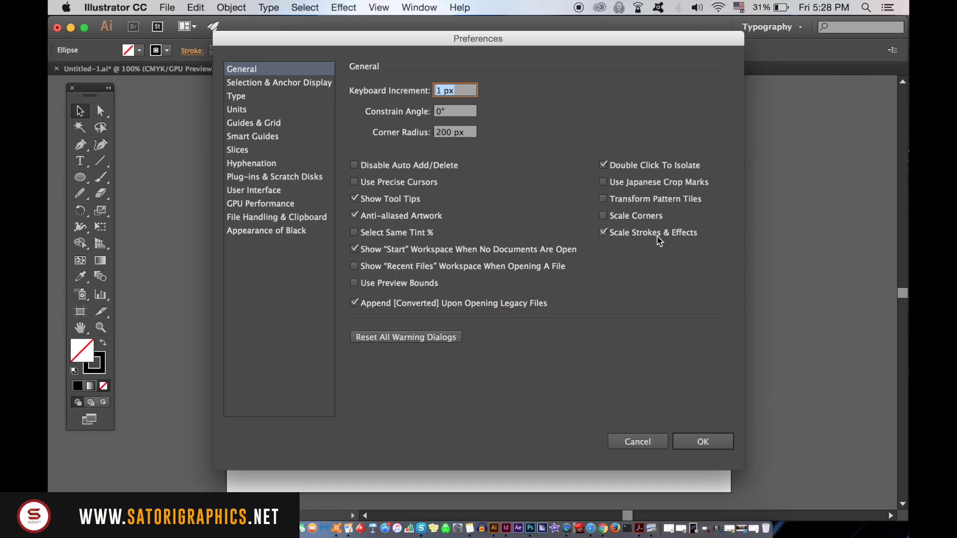
pyautogui.click(482, 371)
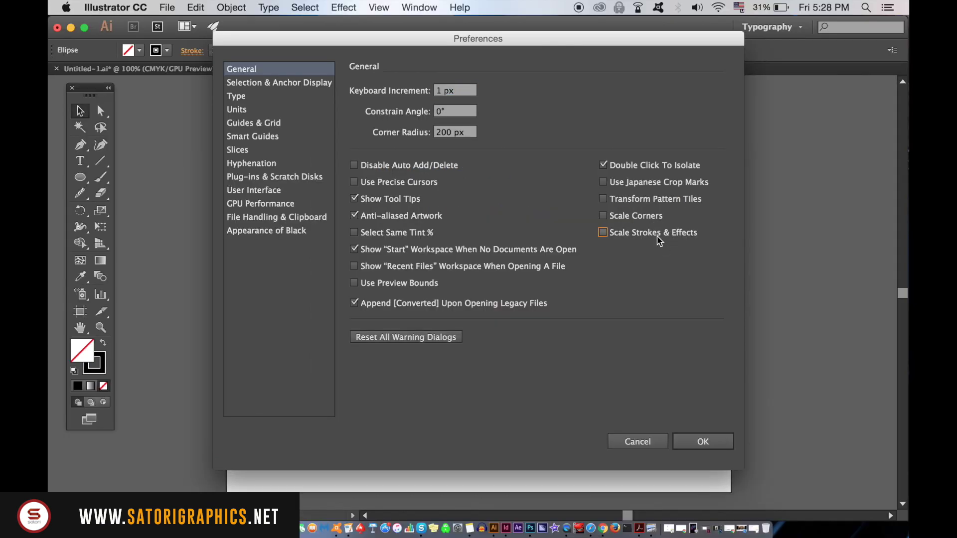
pyautogui.click(703, 441)
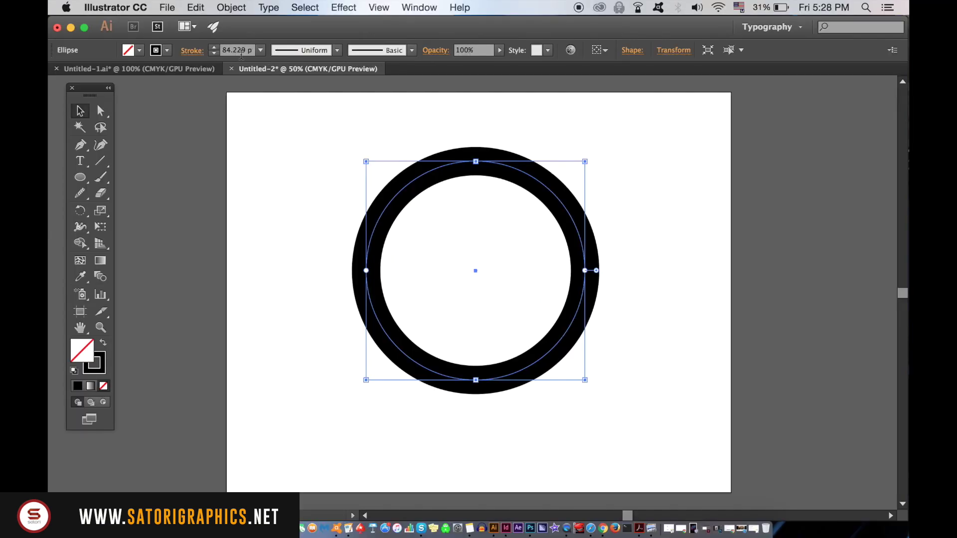
pyautogui.moveTo(587, 163)
pyautogui.mouseDown()
pyautogui.moveTo(434, 288)
pyautogui.moveTo(432, 316)
pyautogui.mouseUp()
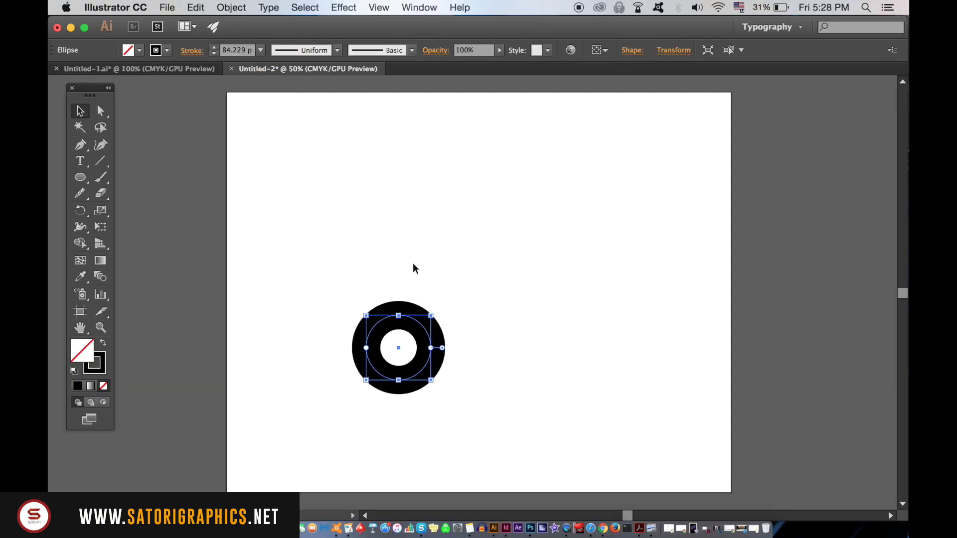
pyautogui.moveTo(432, 314); pyautogui.dragTo(559, 233)
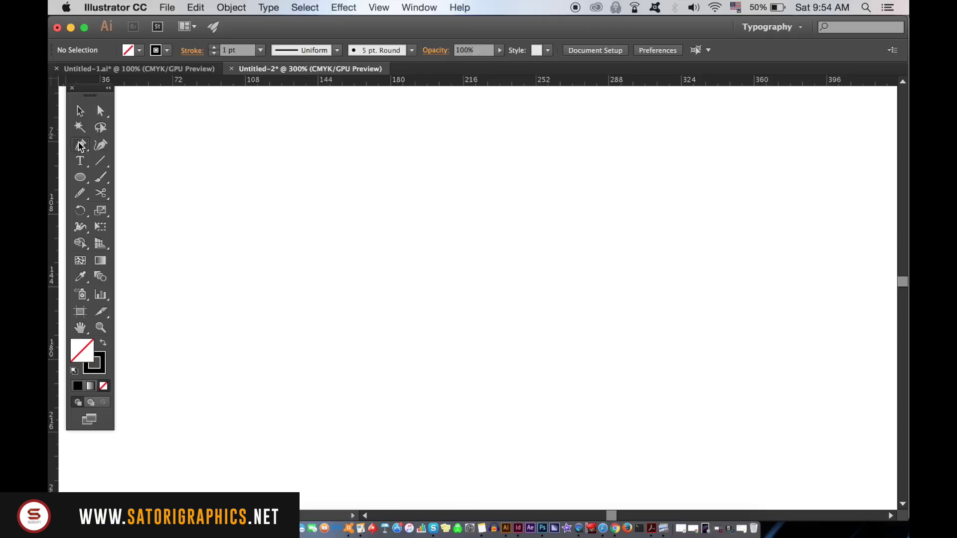
# Draw a closed narrow triangle with the Pen tool, ending on its first point
pyautogui.click(399, 198)
pyautogui.click(262, 188)
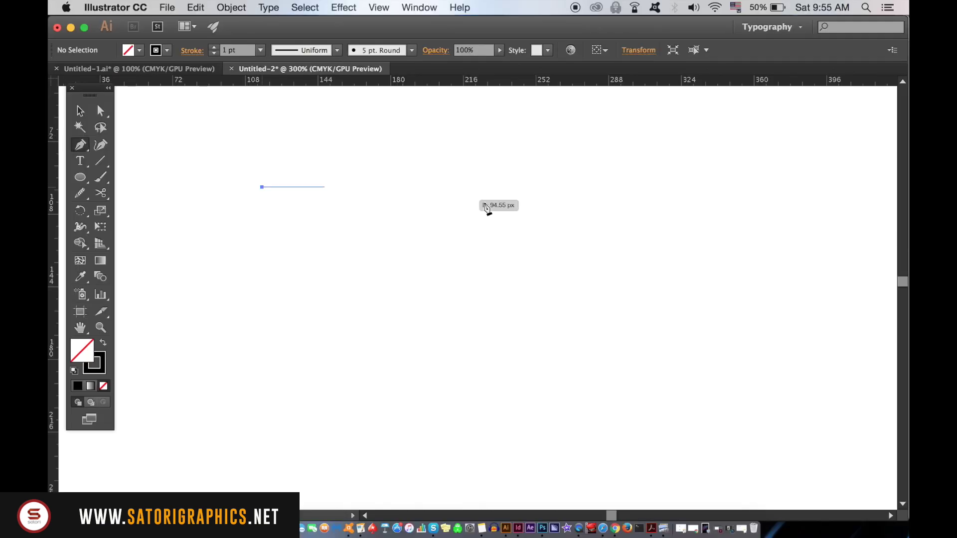
pyautogui.click(541, 188)
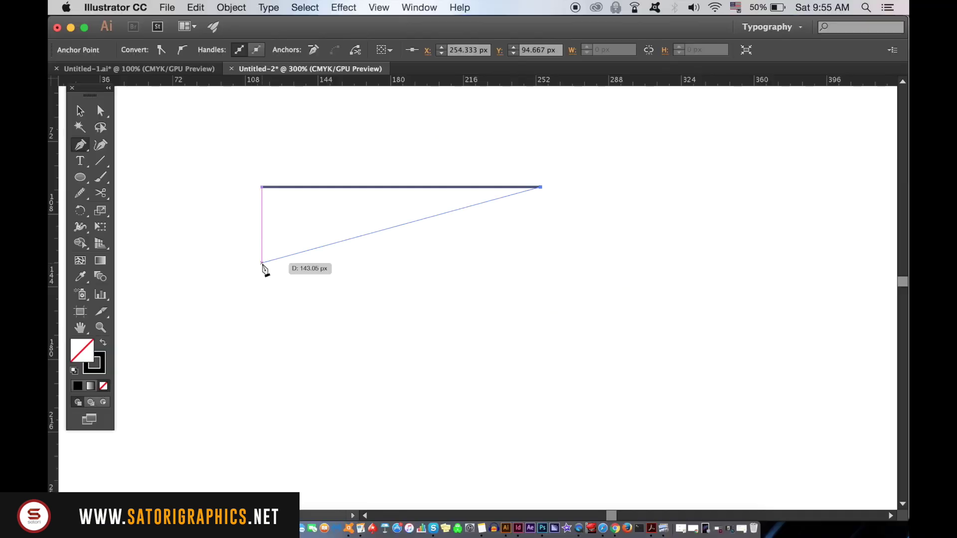
pyautogui.click(439, 348)
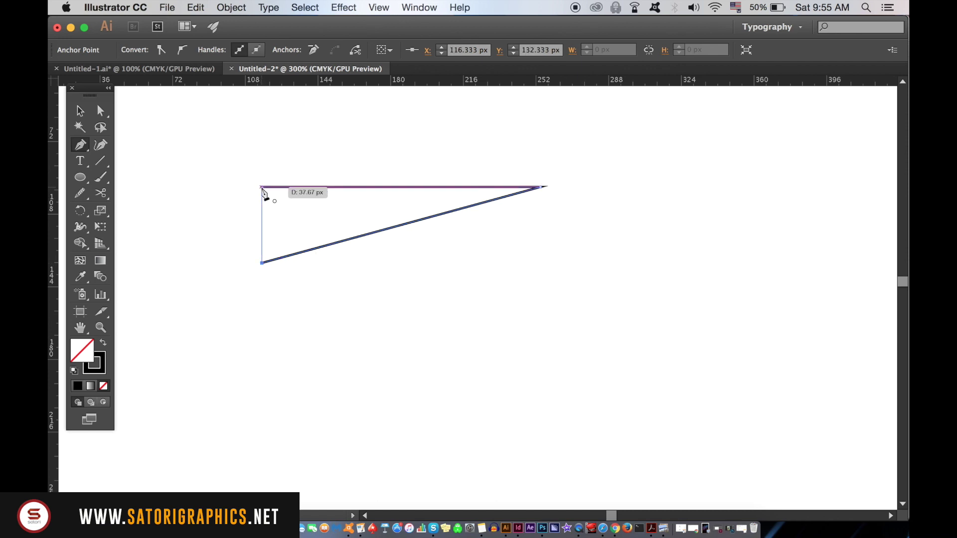
pyautogui.click(262, 188)
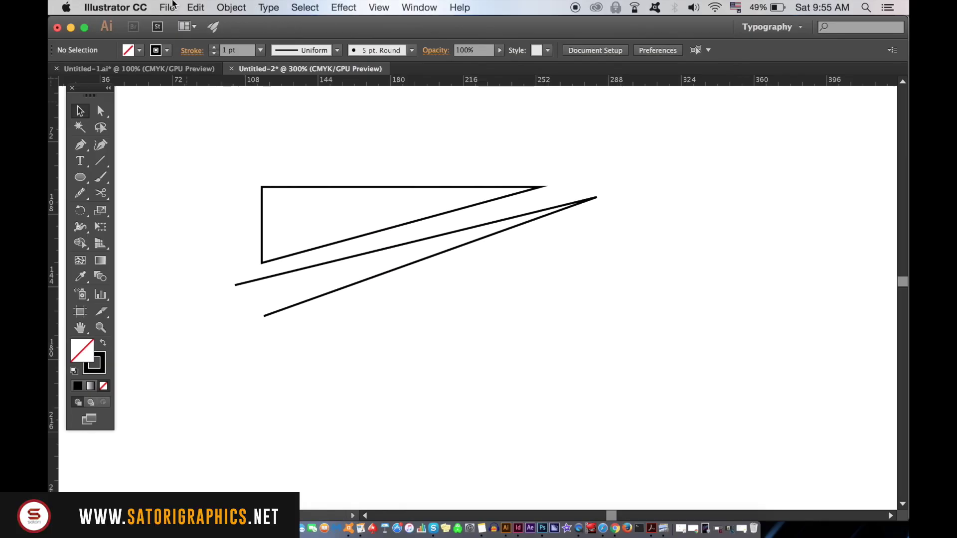
pyautogui.click(130, 6)
# Turn off Alignment Guides, Transform Tools, Spacing Guides and Anchor/Path Labels in Smart Guides, keeping 90° & 45° angles
pyautogui.click(131, 6)
pyautogui.moveTo(118, 44)
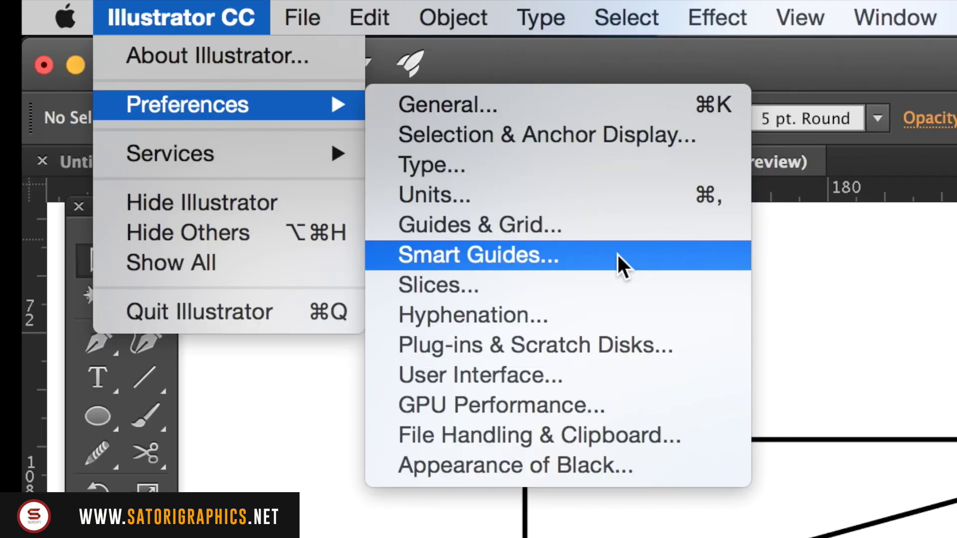
pyautogui.click(617, 256)
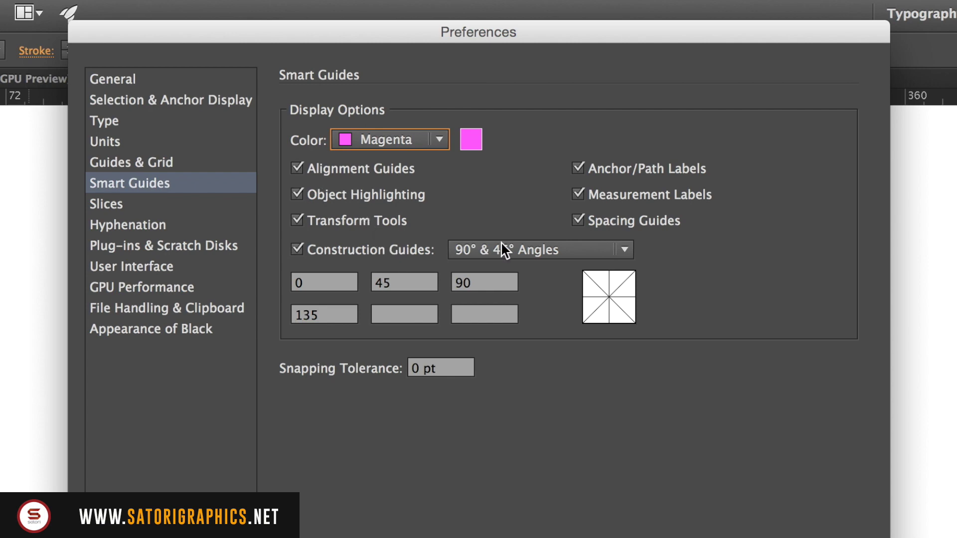
pyautogui.click(563, 250)
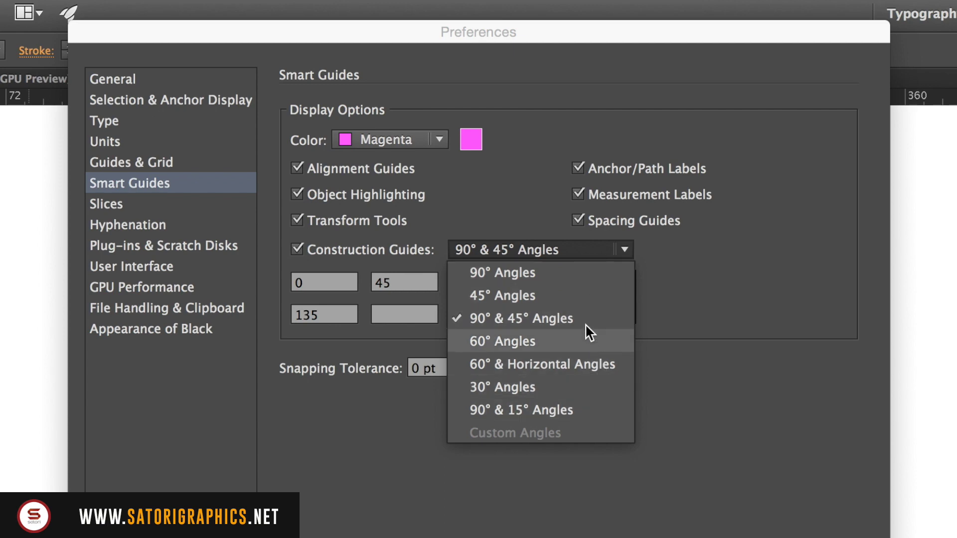
pyautogui.click(712, 287)
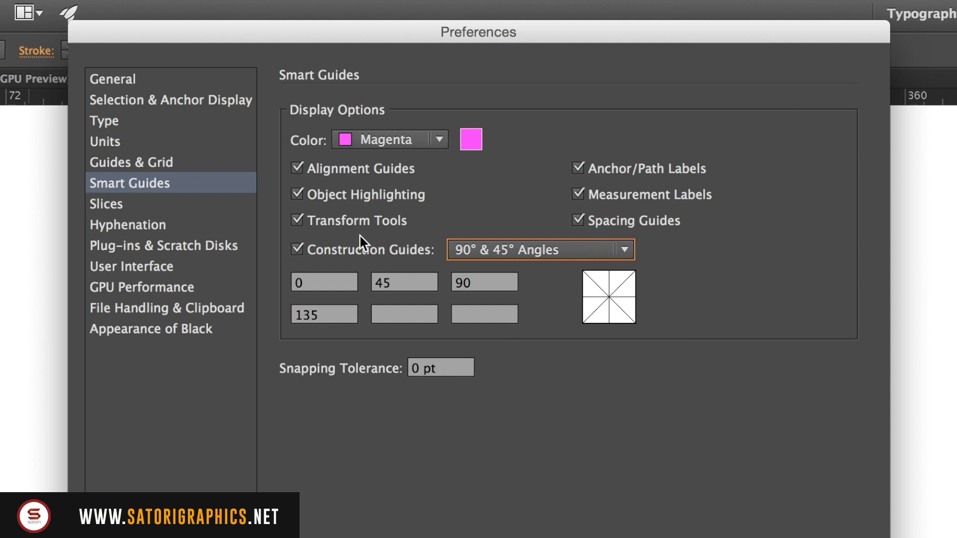
pyautogui.click(298, 168)
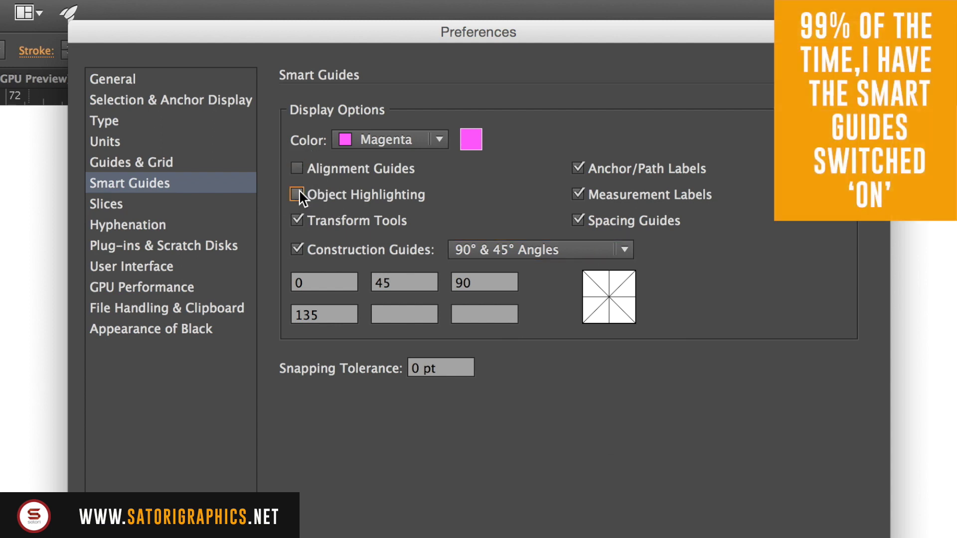
pyautogui.click(299, 225)
pyautogui.click(579, 220)
pyautogui.click(579, 194)
pyautogui.click(577, 168)
pyautogui.click(701, 444)
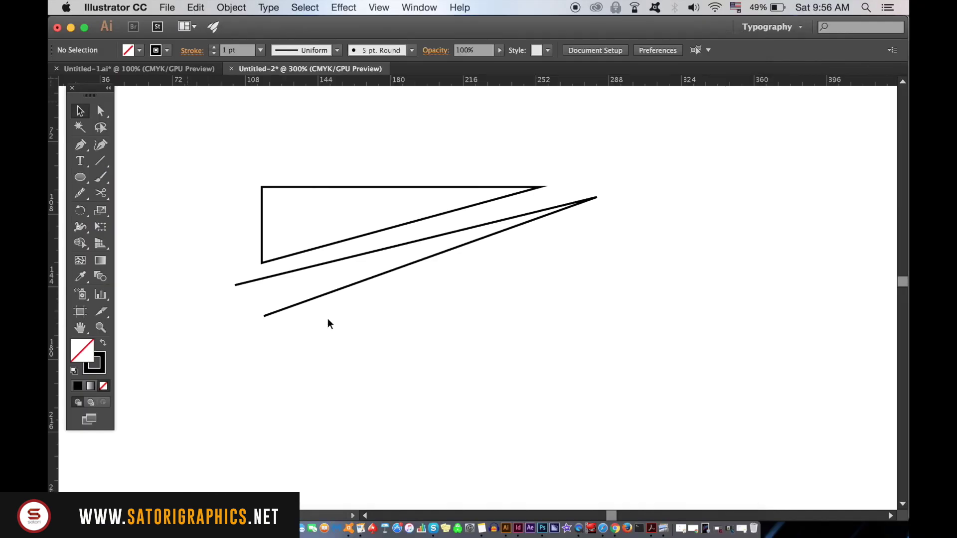
# Draw a horizontal Pen segment below the lines
pyautogui.click(79, 145)
pyautogui.click(464, 305)
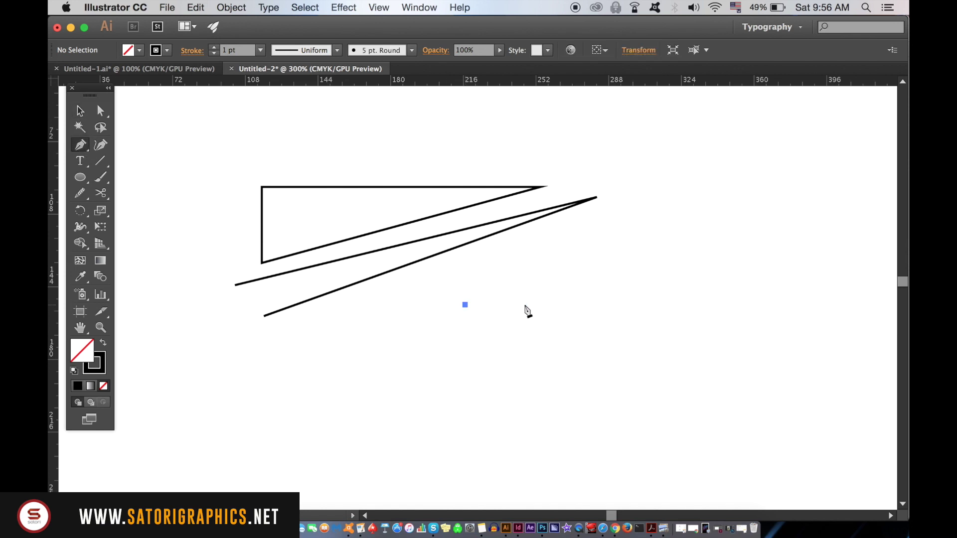
pyautogui.click(690, 305)
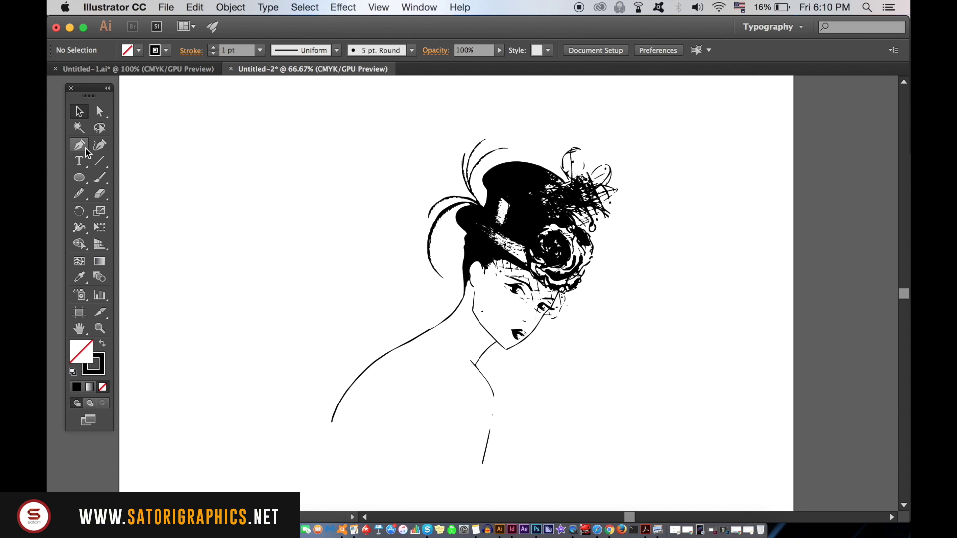
# Draw a curved Pen line from the woman's neck down the chest to the drawing's bottom
pyautogui.click(84, 150)
pyautogui.scroll(1, 448, 436)
pyautogui.moveTo(481, 382); pyautogui.dragTo(459, 334)
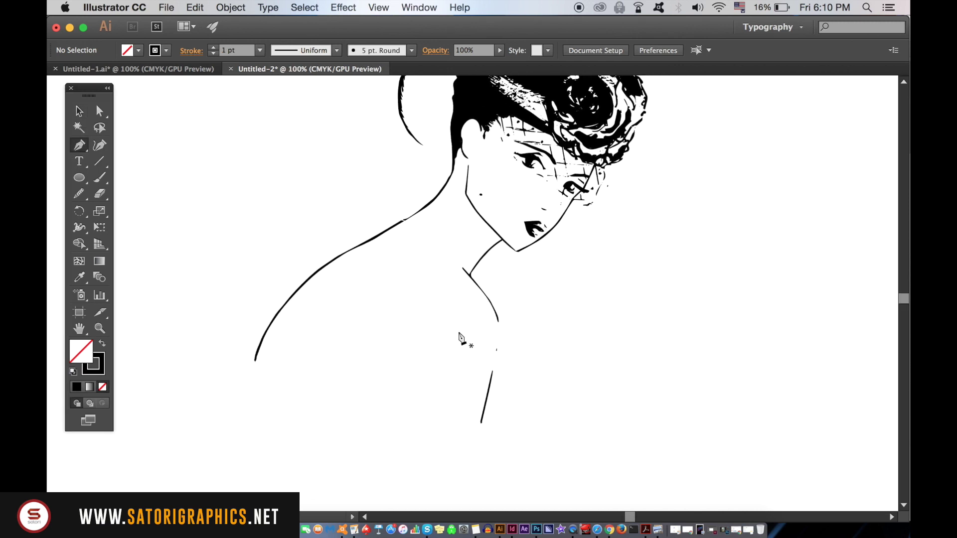
pyautogui.click(408, 268)
pyautogui.click(414, 283)
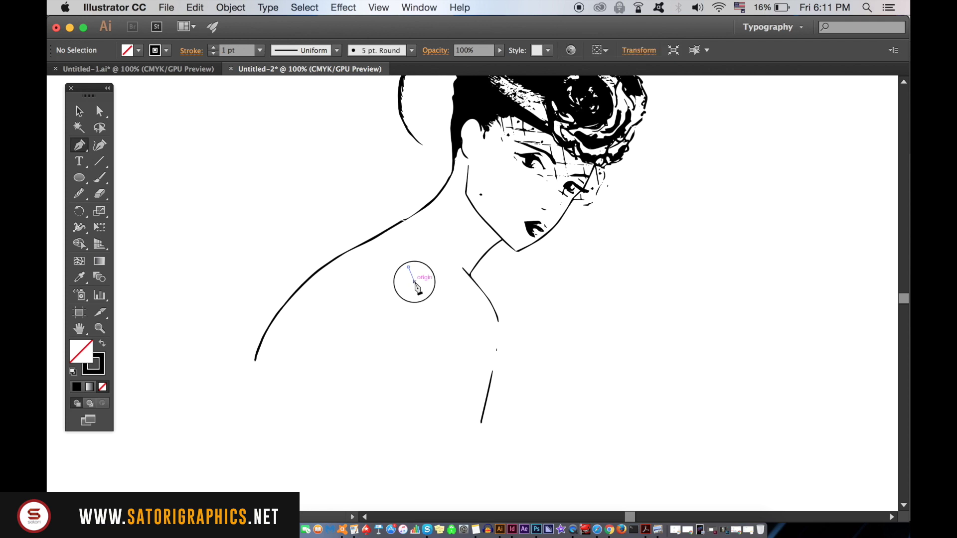
pyautogui.moveTo(414, 282); pyautogui.dragTo(444, 319)
pyautogui.click(442, 316)
pyautogui.click(433, 335)
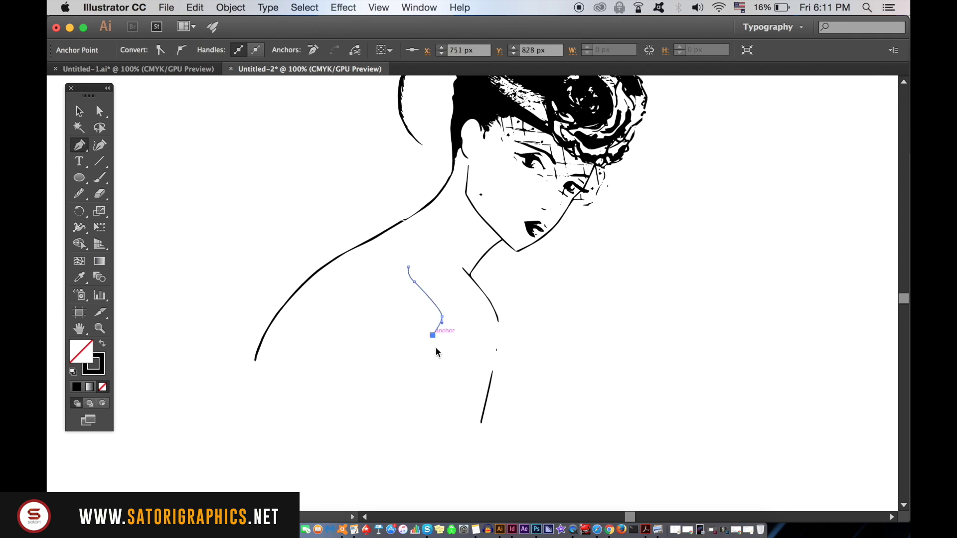
pyautogui.moveTo(431, 383); pyautogui.dragTo(439, 427)
# Select the finished neck line
pyautogui.click(79, 111)
pyautogui.click(527, 321)
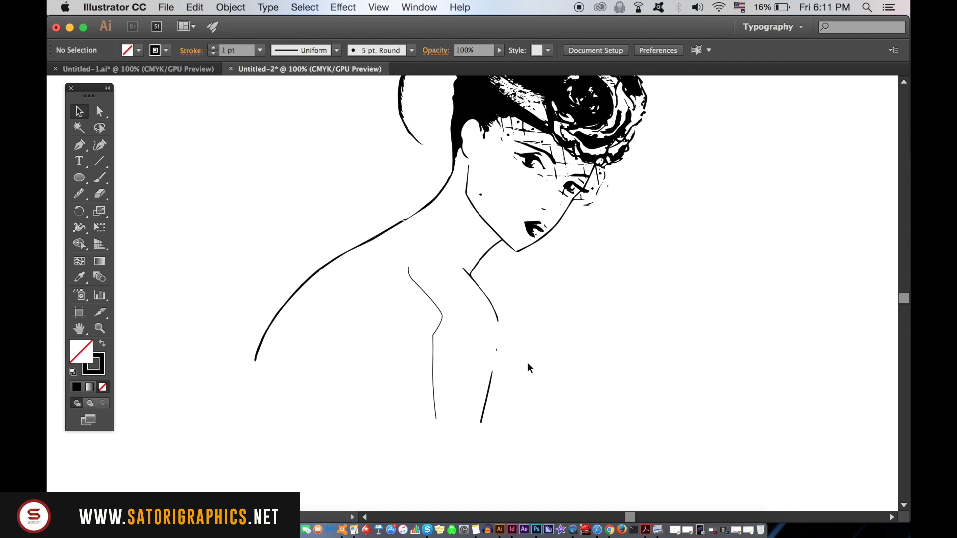
pyautogui.scroll(1, 458, 346)
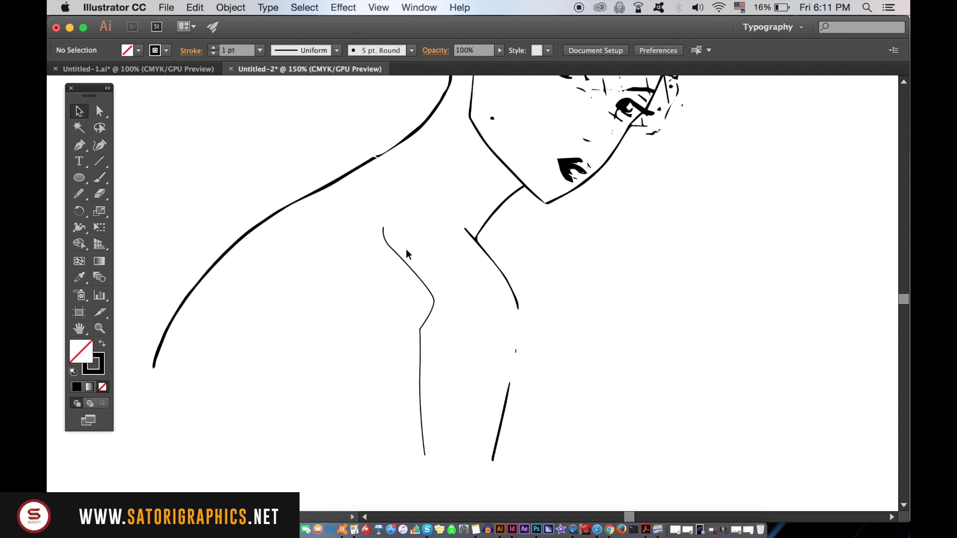
pyautogui.click(403, 262)
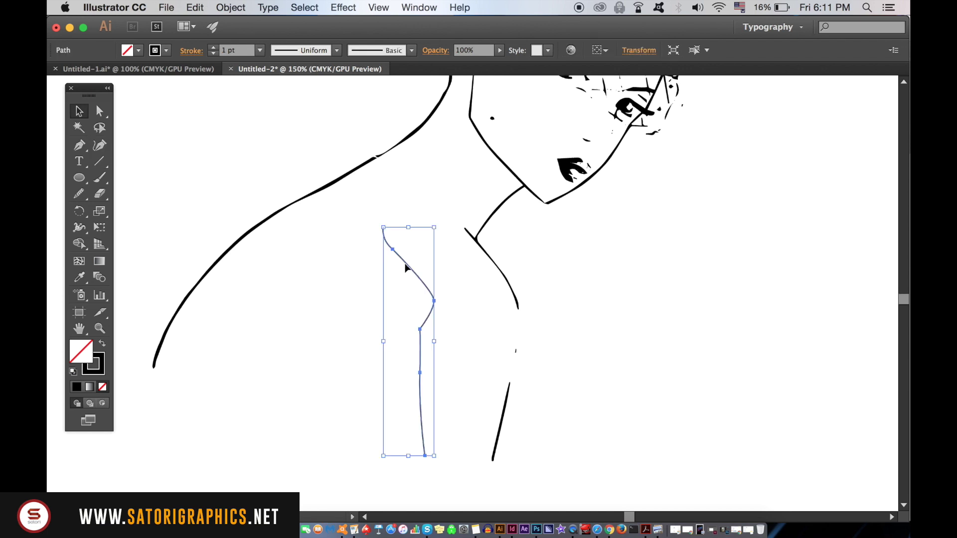
pyautogui.click(81, 190)
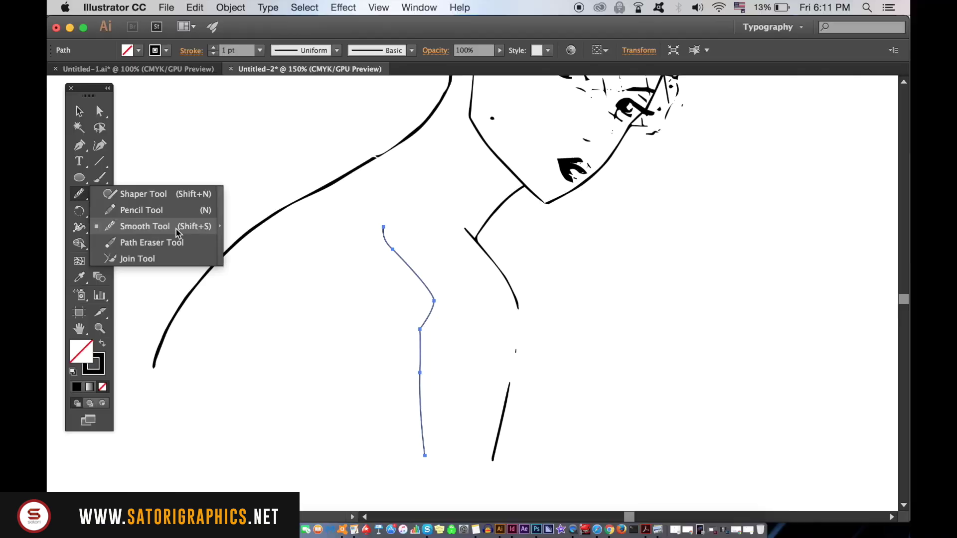
# Smooth the neck line's top, middle and bottom bends with repeated Smooth Tool passes, then deselect it
pyautogui.click(587, 303)
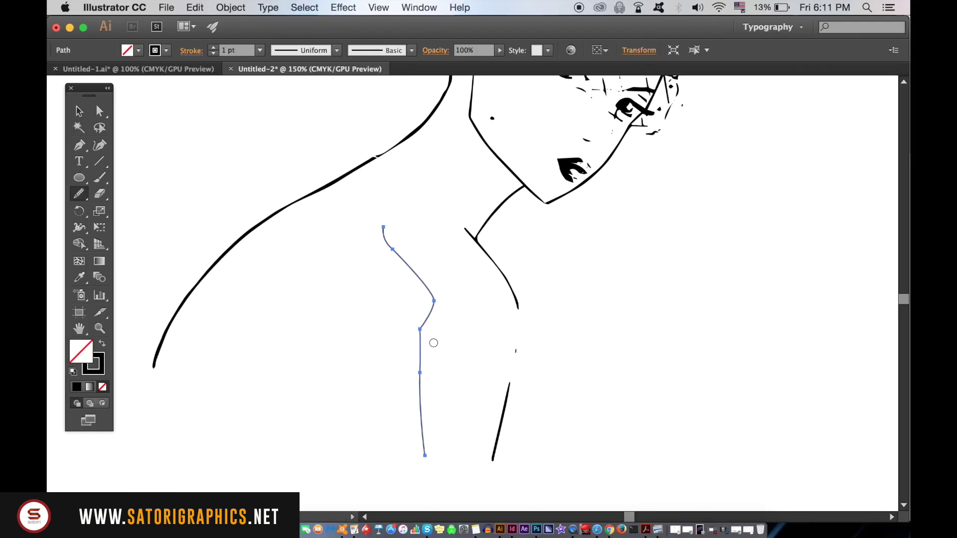
pyautogui.moveTo(421, 331)
pyautogui.mouseDown()
pyautogui.moveTo(421, 375)
pyautogui.moveTo(434, 322)
pyautogui.mouseUp()
pyautogui.moveTo(387, 233)
pyautogui.mouseDown()
pyautogui.moveTo(426, 282)
pyautogui.moveTo(432, 315)
pyautogui.mouseUp()
pyautogui.moveTo(408, 265); pyautogui.dragTo(423, 348)
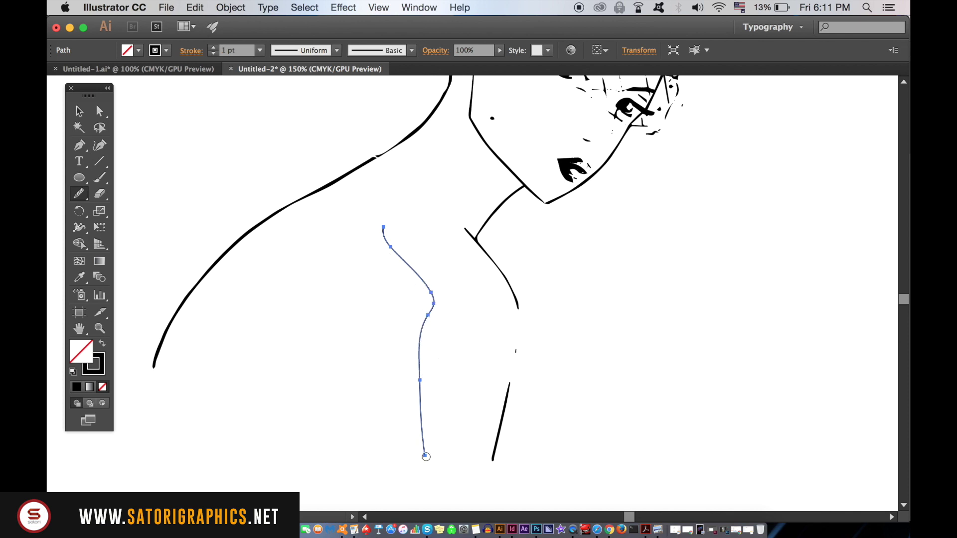
pyautogui.moveTo(425, 456); pyautogui.dragTo(418, 387)
pyautogui.moveTo(385, 233)
pyautogui.mouseDown()
pyautogui.moveTo(411, 282)
pyautogui.moveTo(424, 328)
pyautogui.moveTo(413, 374)
pyautogui.mouseUp()
pyautogui.click(79, 110)
pyautogui.click(394, 194)
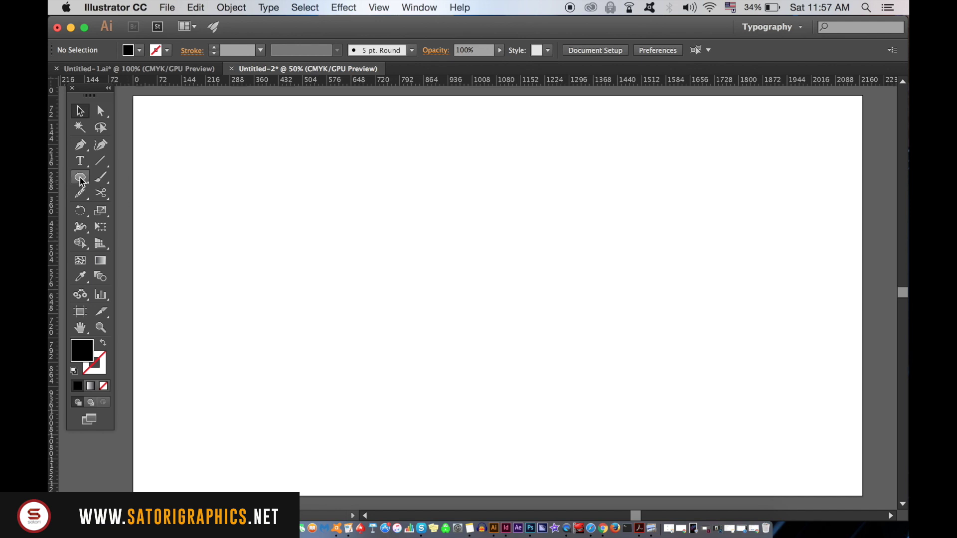
# Draw a perfect unfilled circle with a black outline
pyautogui.click(103, 343)
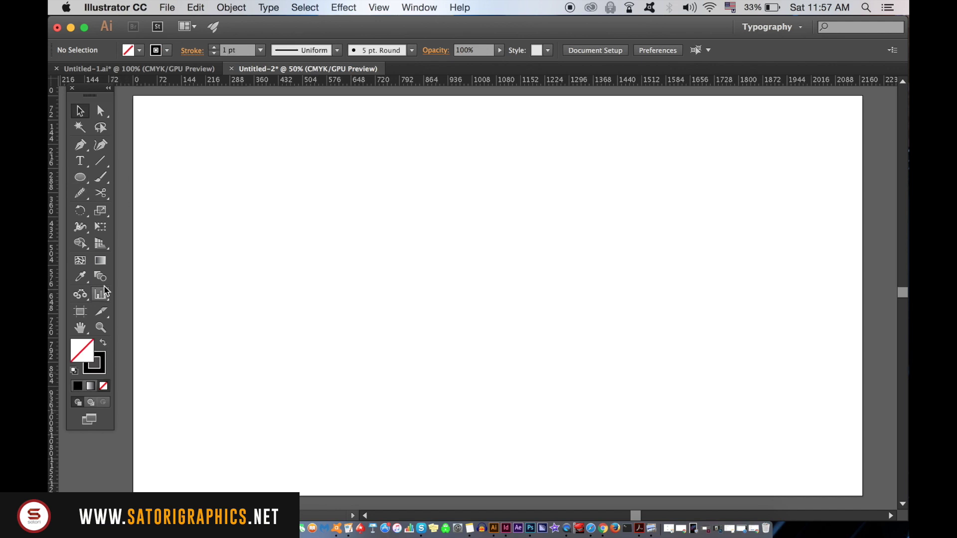
pyautogui.click(84, 180)
pyautogui.moveTo(325, 155); pyautogui.dragTo(542, 354)
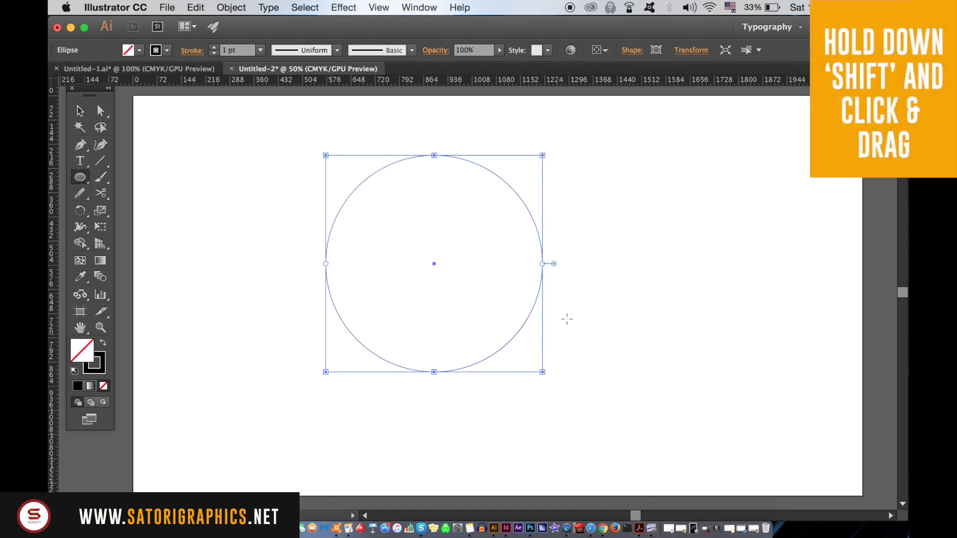
pyautogui.click(79, 111)
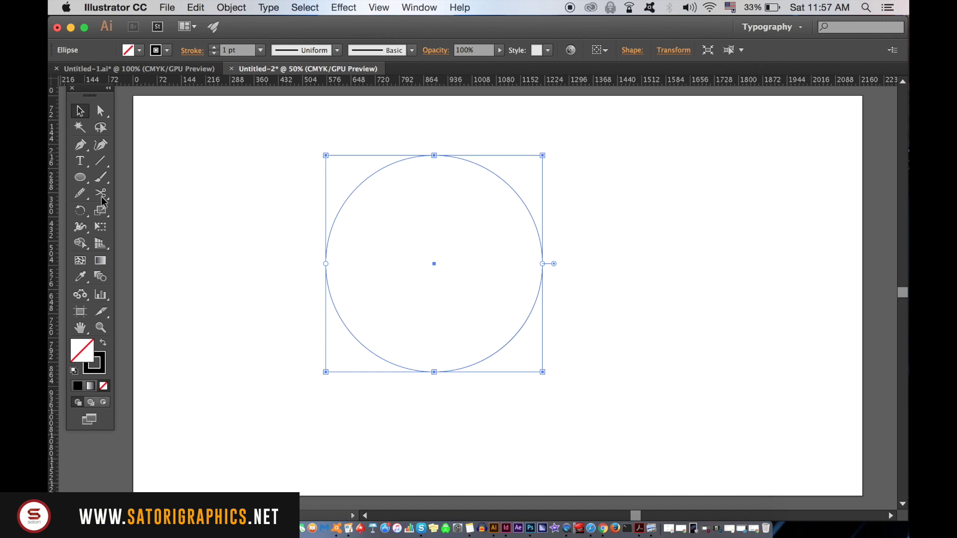
# Cut the circle with the Scissors tool at its left and right points
pyautogui.moveTo(102, 199); pyautogui.dragTo(156, 213)
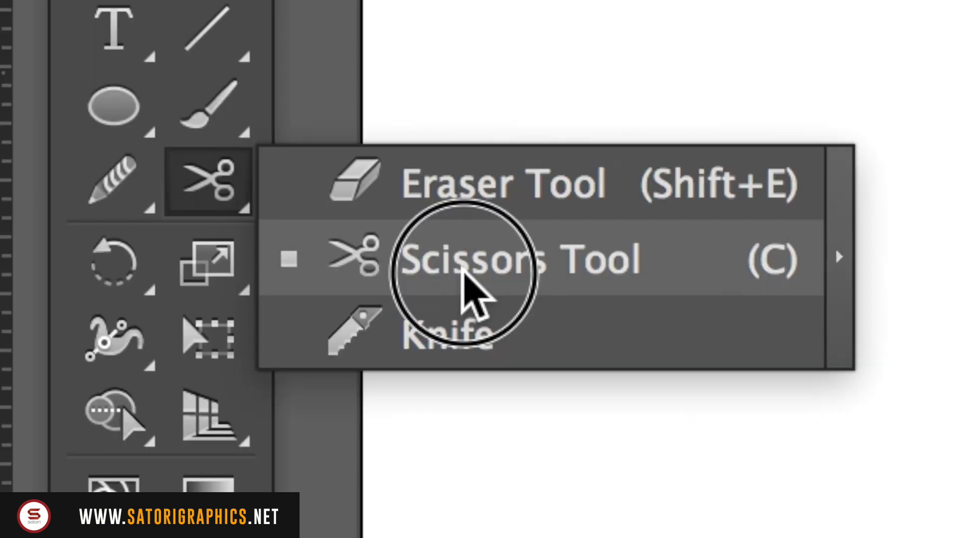
pyautogui.moveTo(464, 273); pyautogui.dragTo(463, 273)
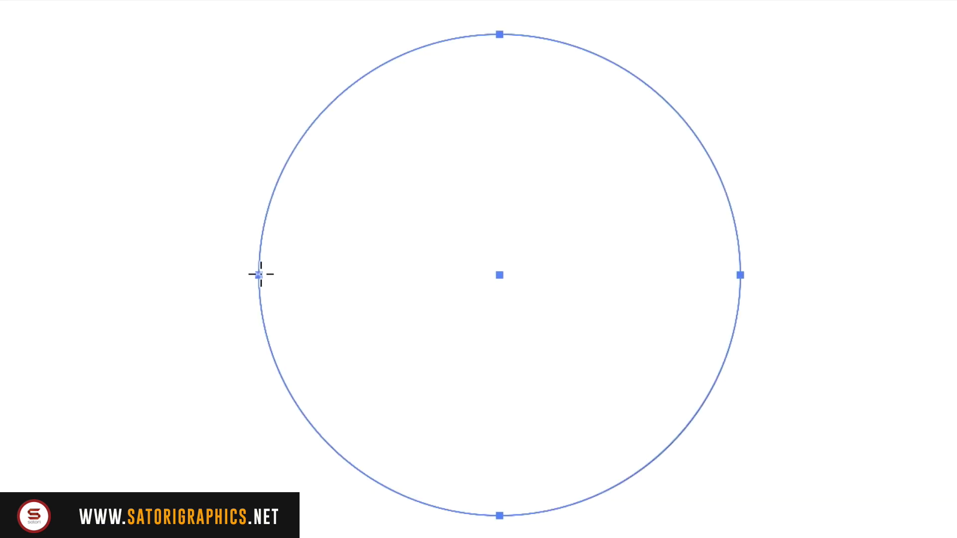
pyautogui.click(326, 263)
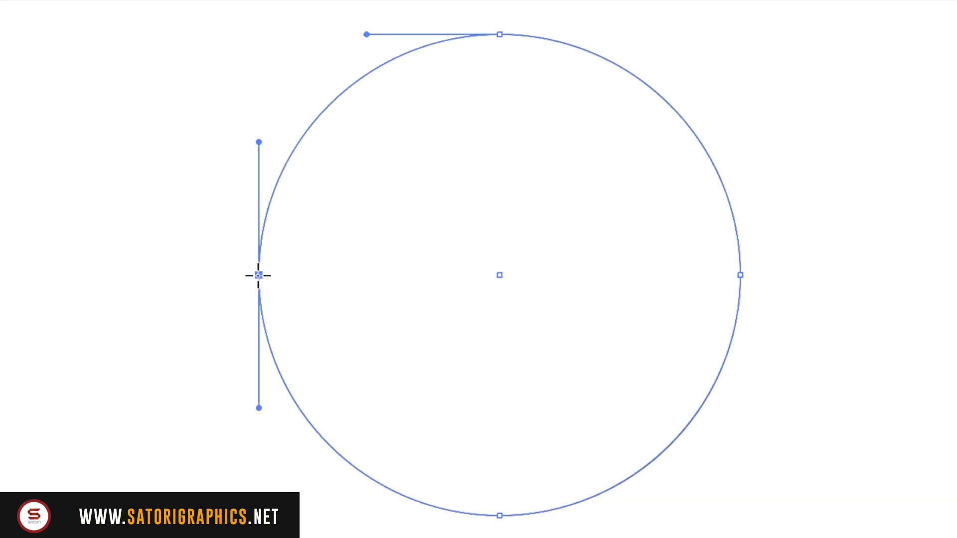
pyautogui.click(740, 274)
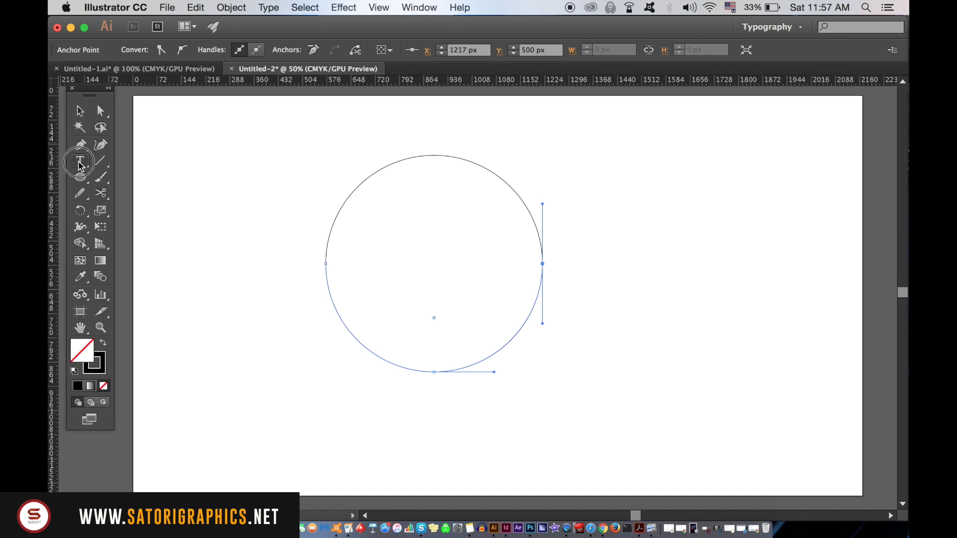
# Start Type on a Path text along the circle's upper-left edge
pyautogui.moveTo(80, 161); pyautogui.dragTo(172, 199)
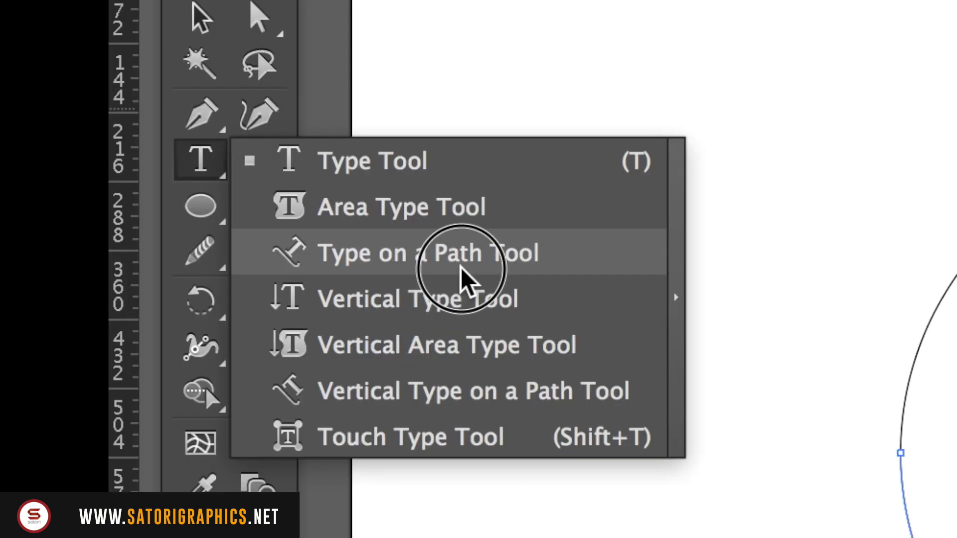
pyautogui.moveTo(461, 277); pyautogui.dragTo(461, 276)
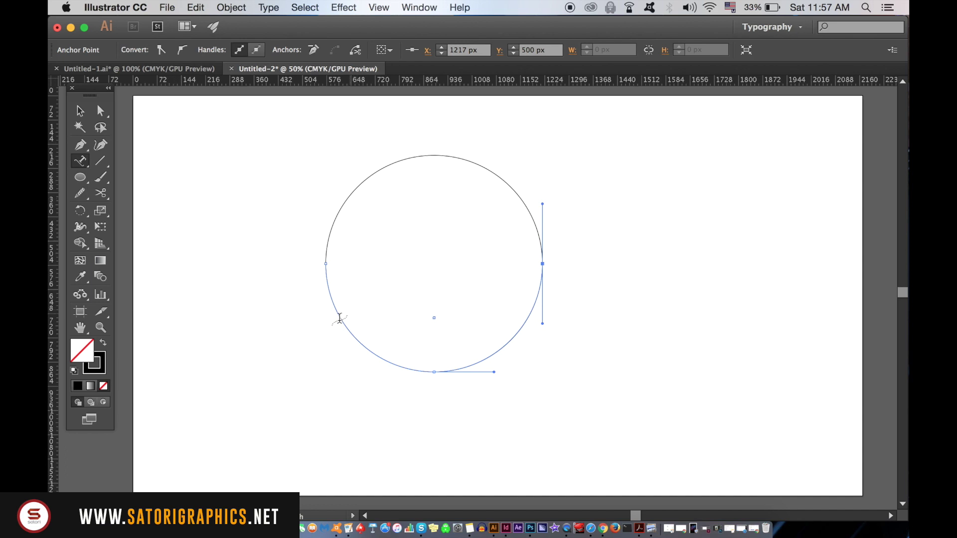
pyautogui.click(333, 223)
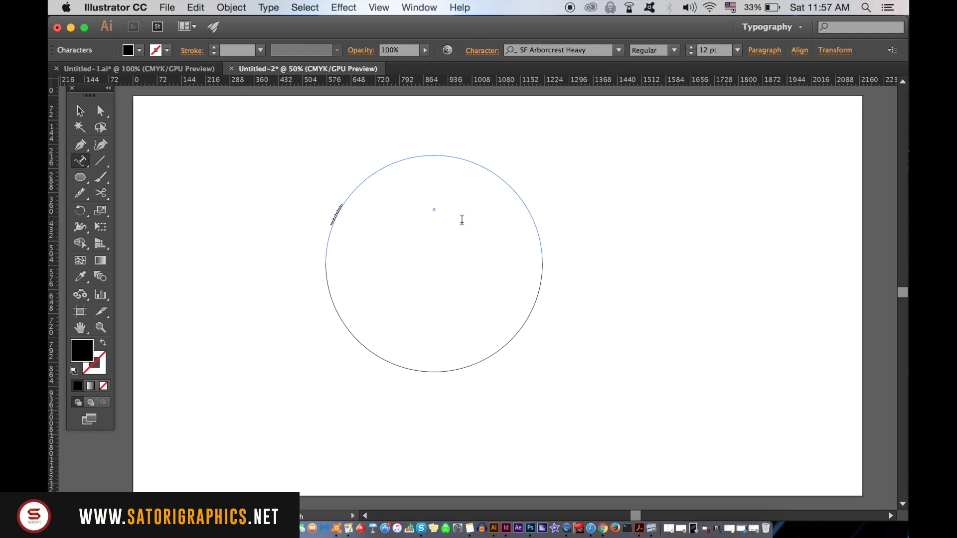
# Select all of the path text for restyling
pyautogui.click(79, 111)
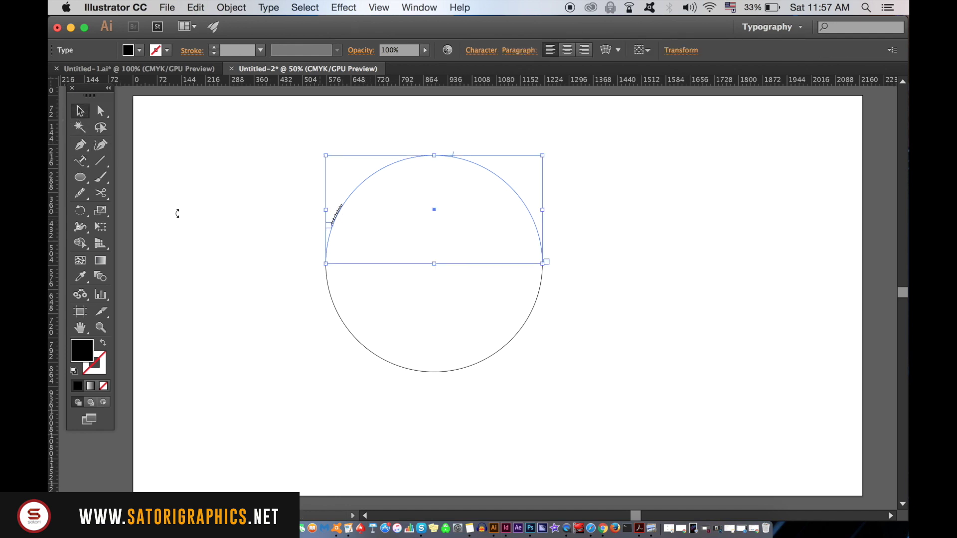
pyautogui.click(80, 161)
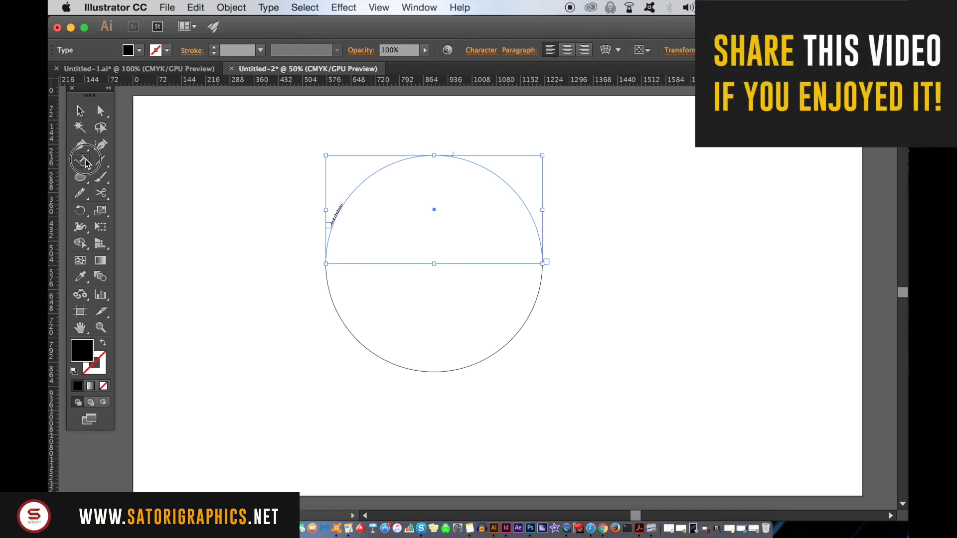
pyautogui.click(332, 210)
pyautogui.doubleClick(337, 214)
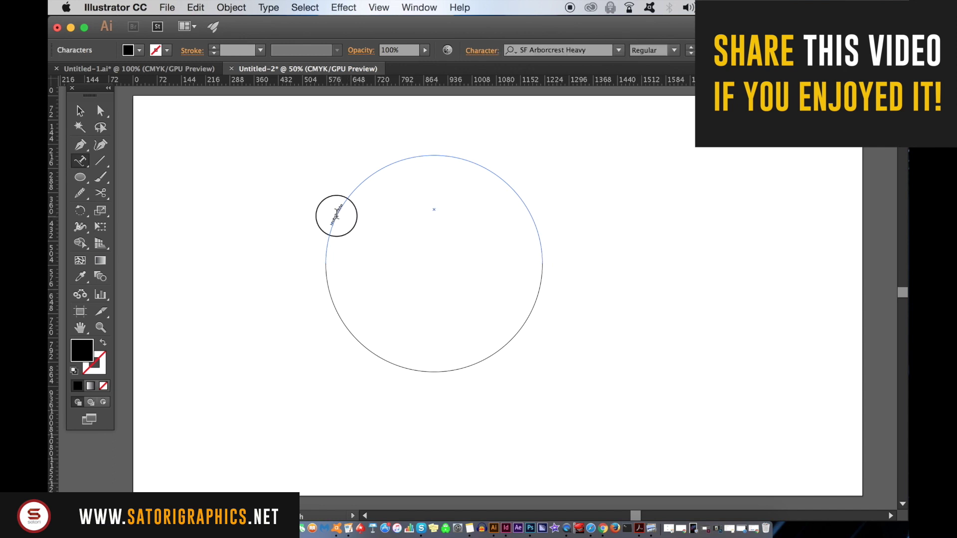
pyautogui.click(619, 50)
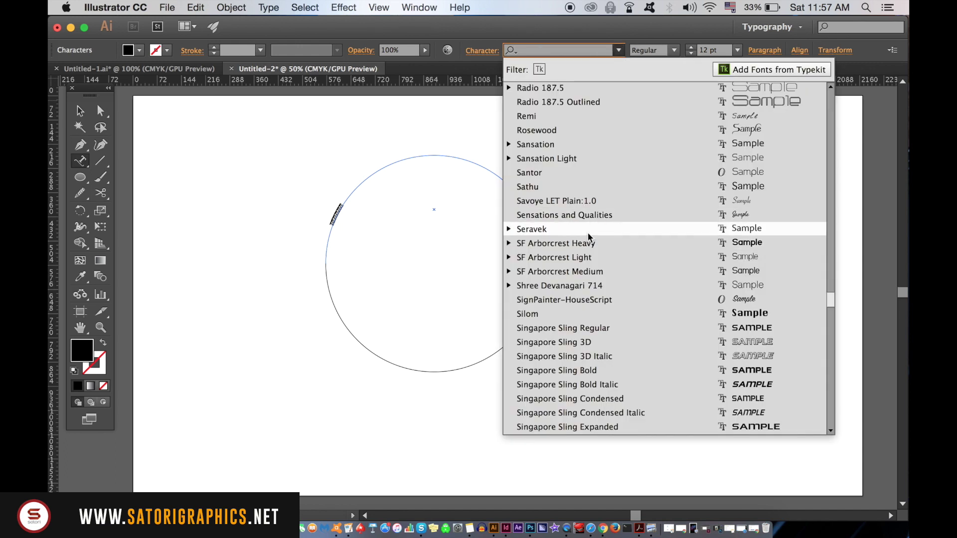
# Set the arc text to 48 pt and give it tracking 25 in the Character panel
pyautogui.click(737, 50)
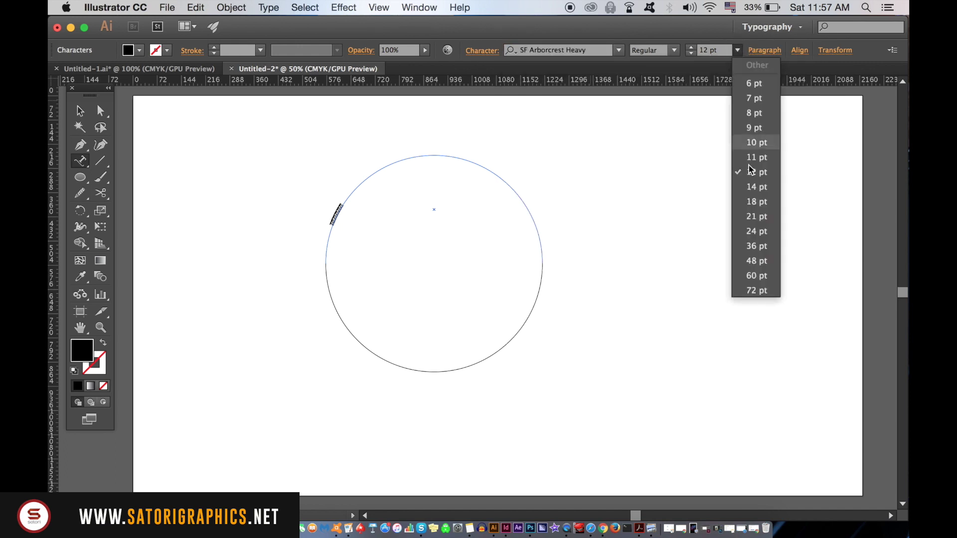
pyautogui.click(743, 265)
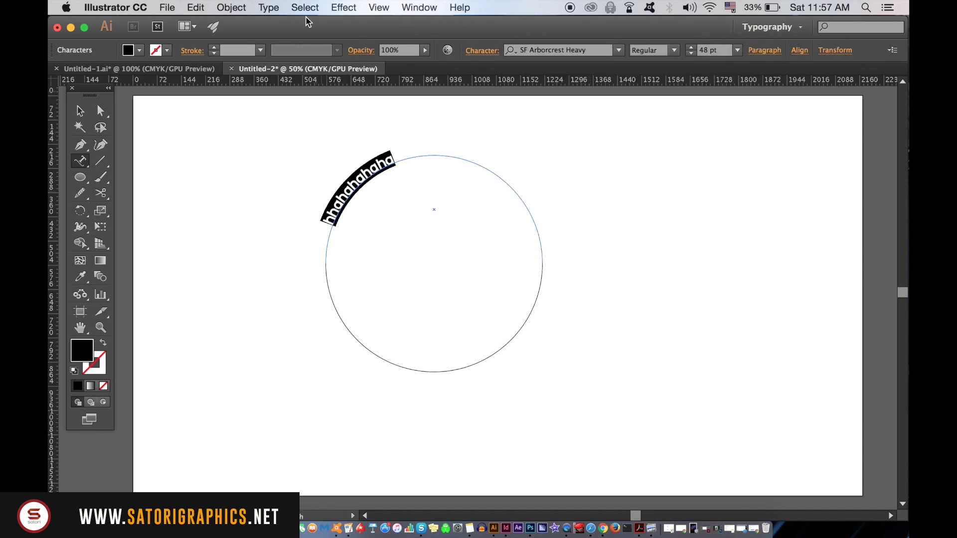
pyautogui.click(419, 8)
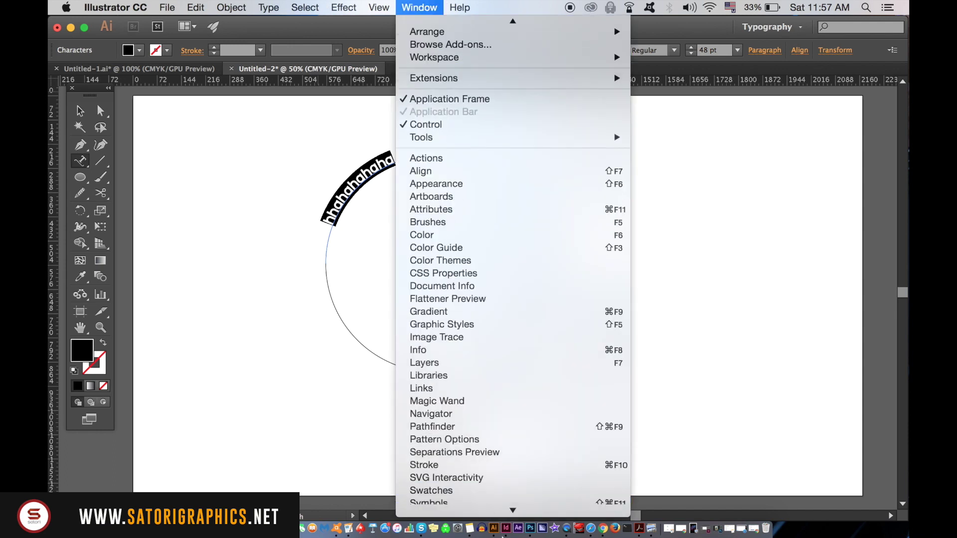
pyautogui.moveTo(513, 478)
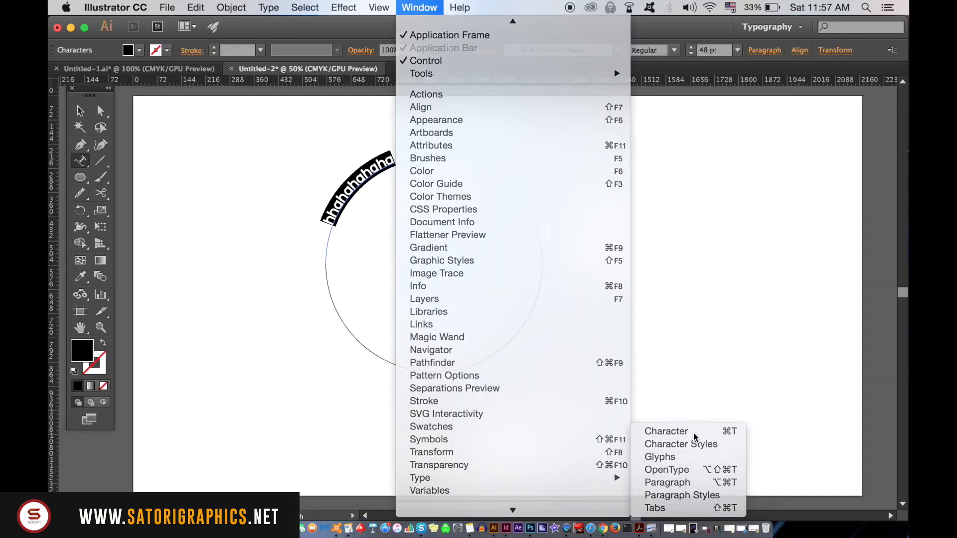
pyautogui.click(781, 283)
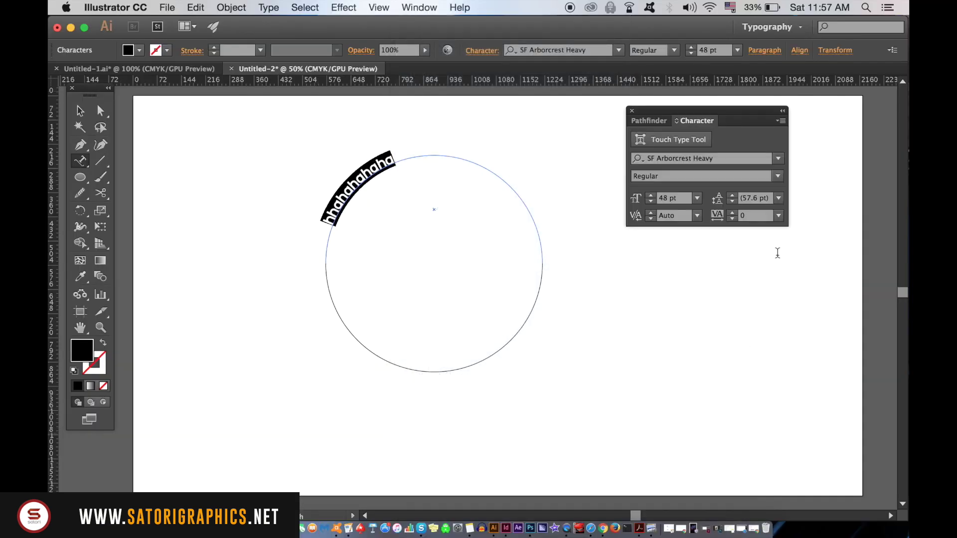
pyautogui.click(779, 220)
pyautogui.click(803, 366)
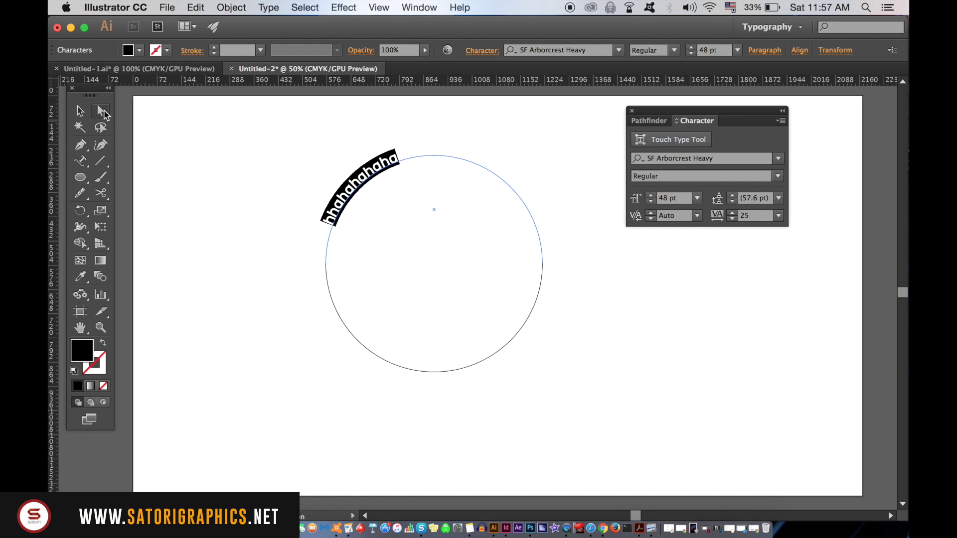
# Slide the top text's start point along the circle and type 'hahahah' along its bottom edge
pyautogui.click(398, 227)
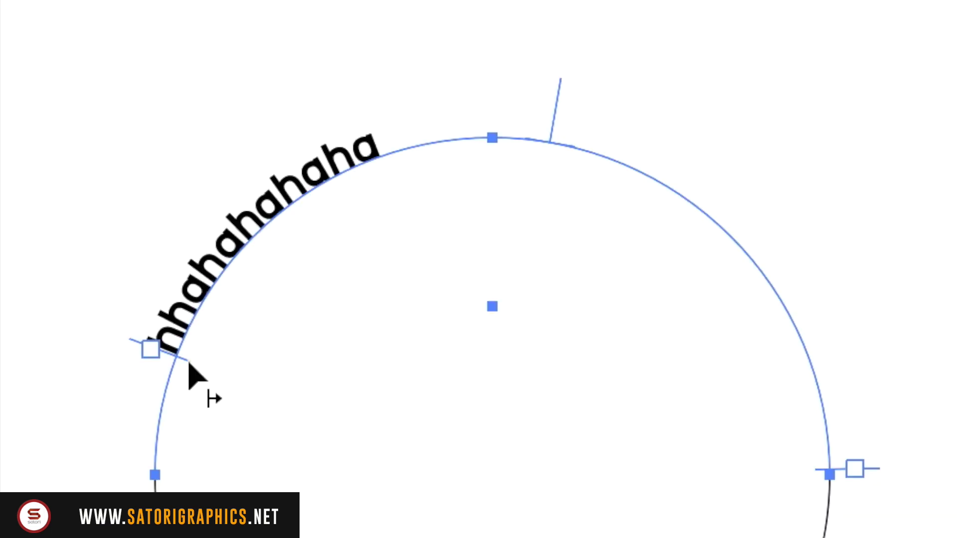
pyautogui.moveTo(189, 364); pyautogui.dragTo(385, 293)
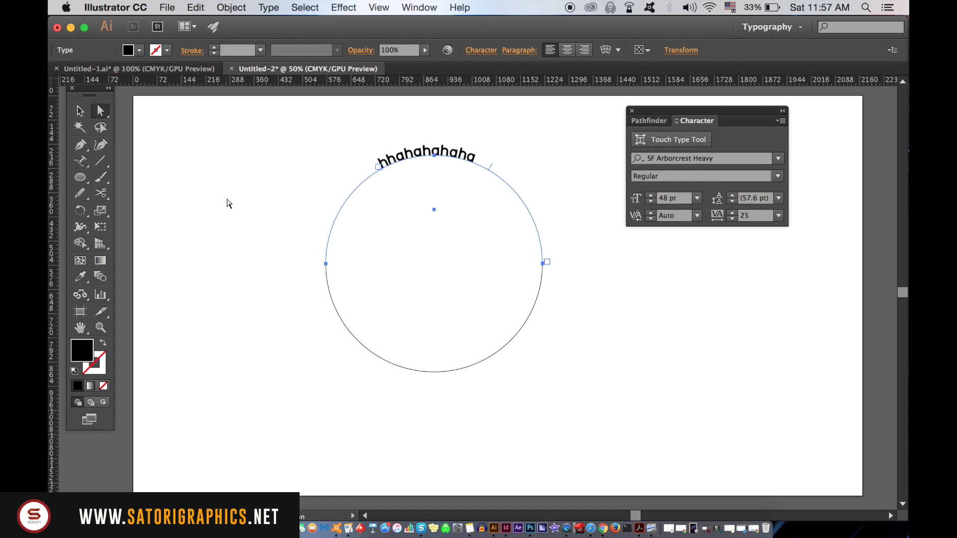
pyautogui.click(79, 161)
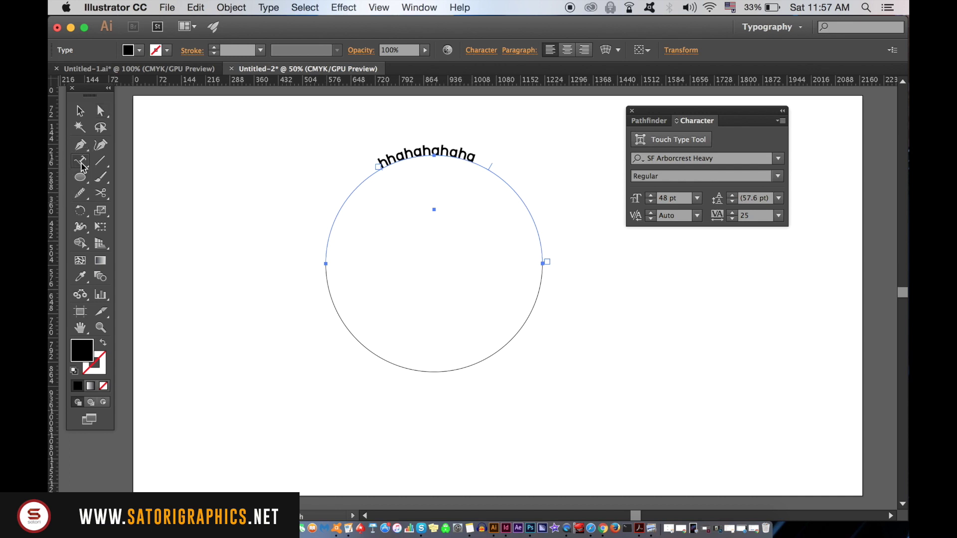
pyautogui.click(404, 366)
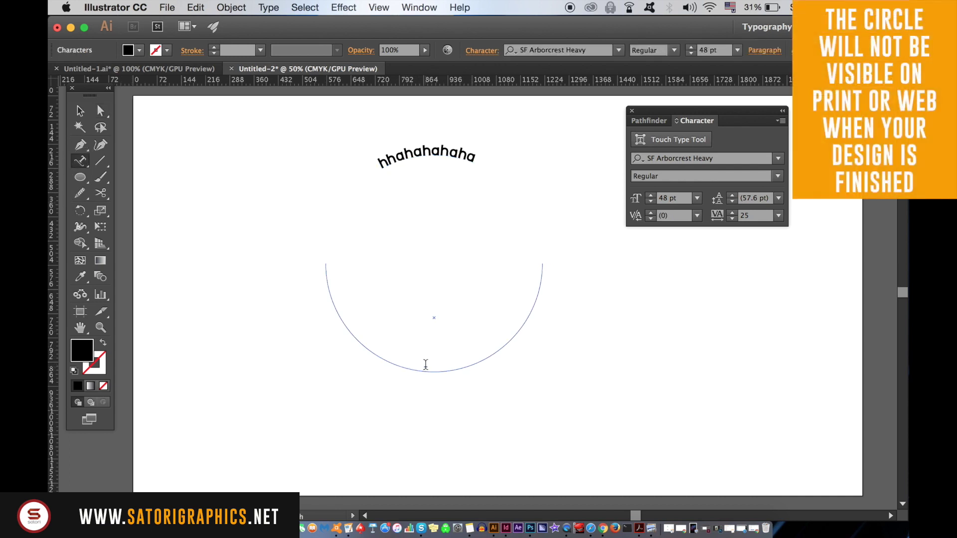
pyautogui.write('hahahah')
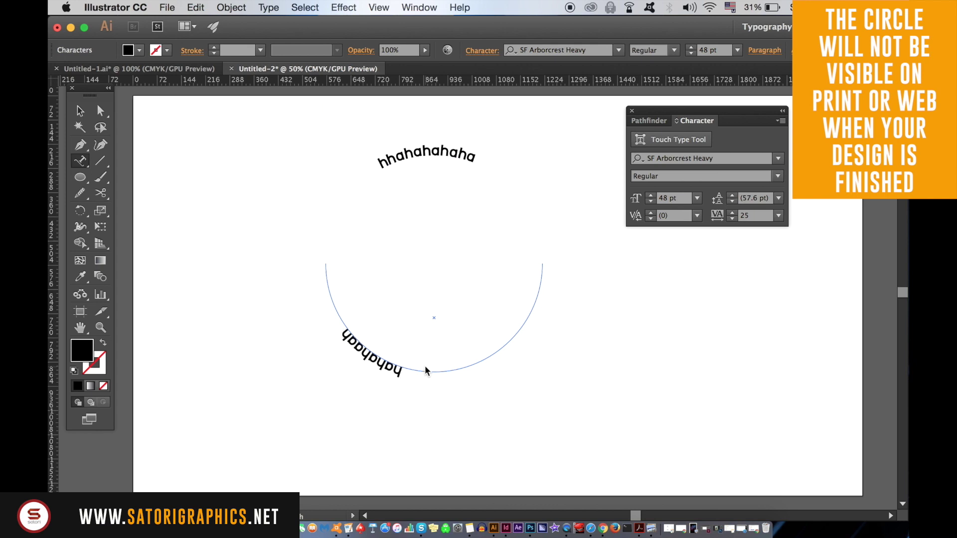
# Flip the bottom path text so it reads upright
pyautogui.click(100, 111)
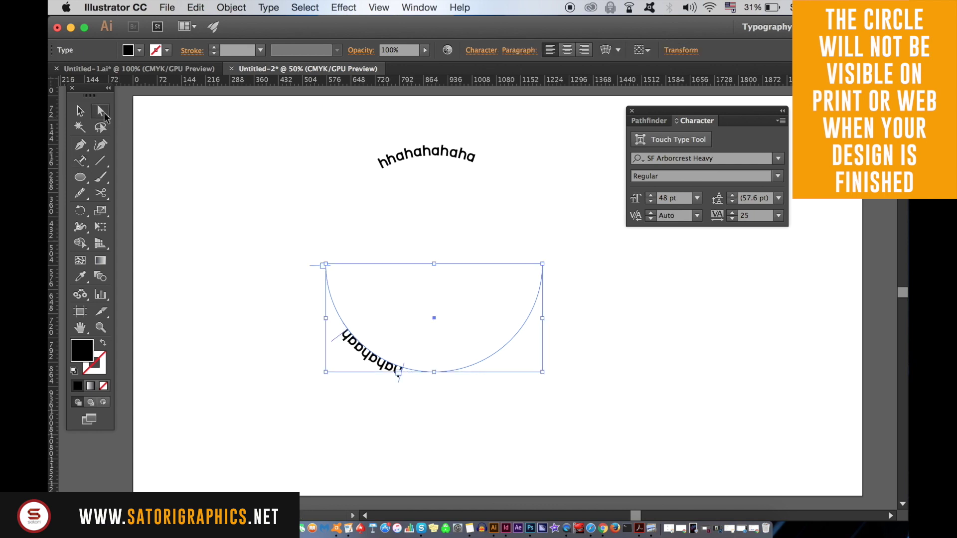
pyautogui.press('super+equal')
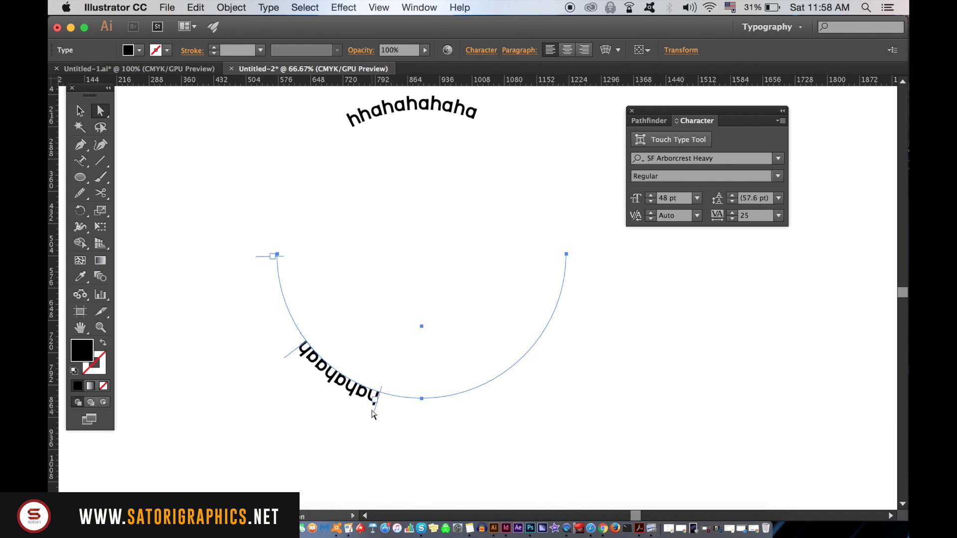
pyautogui.moveTo(376, 410); pyautogui.dragTo(431, 421)
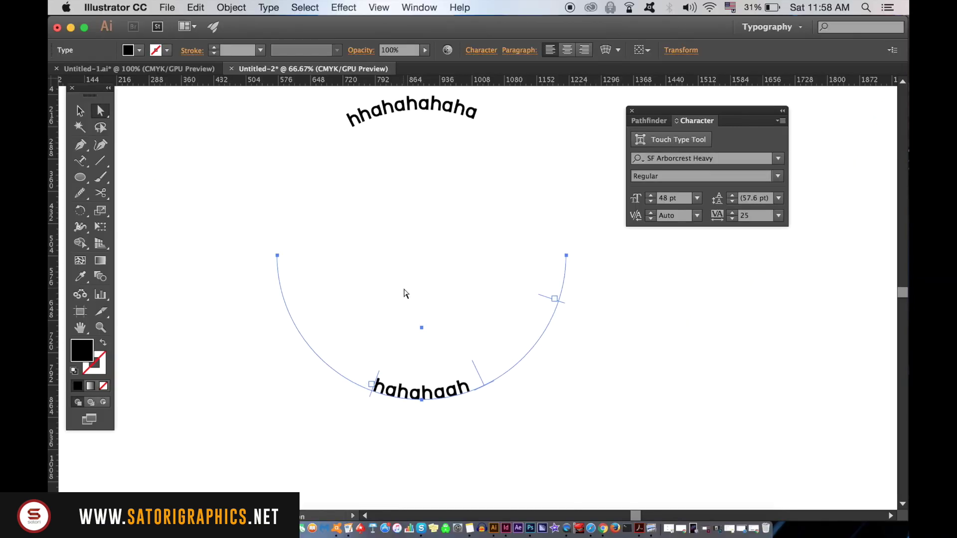
# Zoom out to show the whole curved-text artboard and clear the selection
pyautogui.click(80, 111)
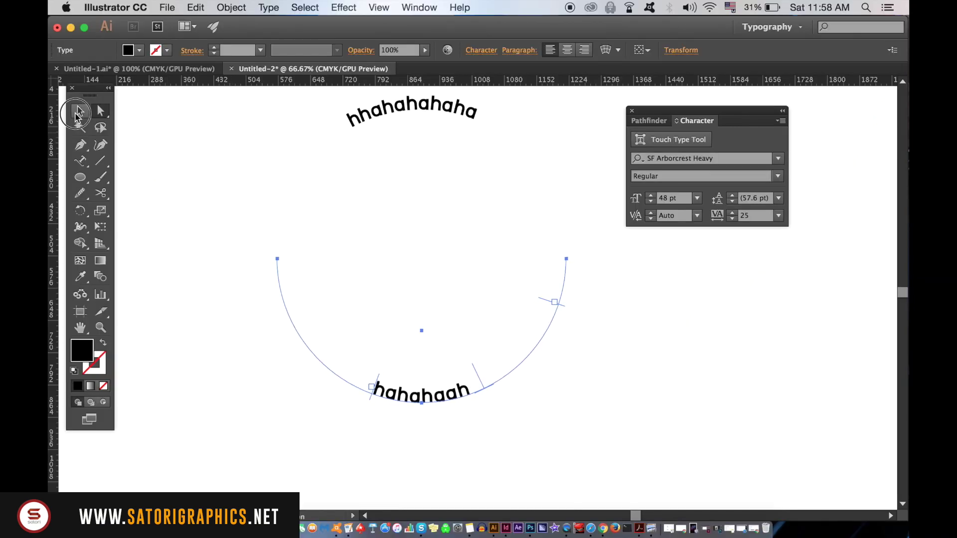
pyautogui.click(213, 169)
pyautogui.press('super+minus')
pyautogui.press('super+minus')
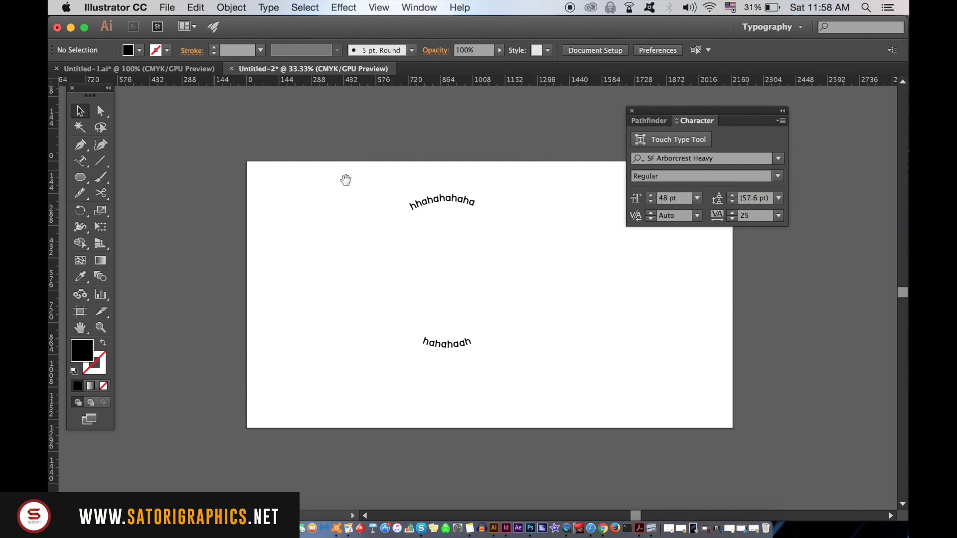
pyautogui.moveTo(462, 202); pyautogui.dragTo(374, 207)
pyautogui.moveTo(289, 279); pyautogui.dragTo(367, 307)
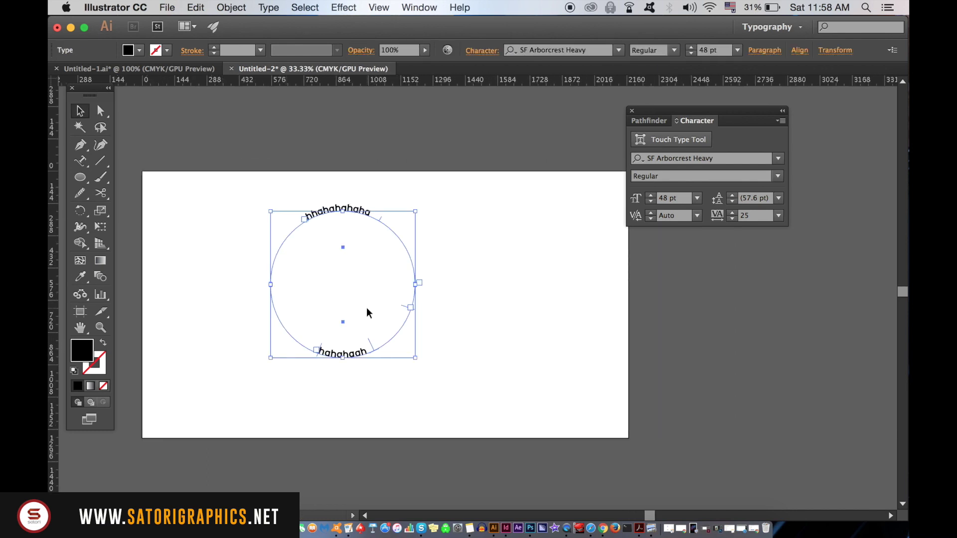
pyautogui.click(532, 268)
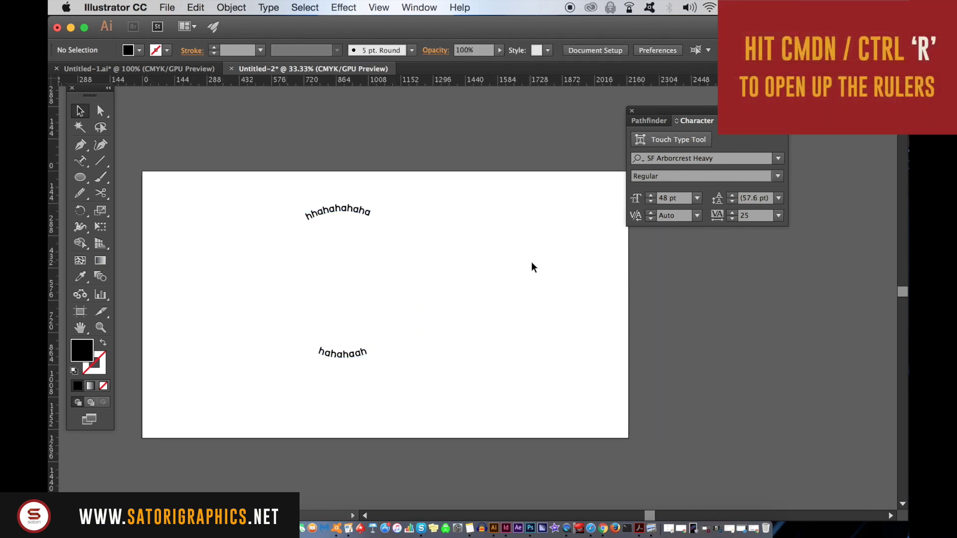
# Add a horizontal guide across the artboard, then select the text's circular path
pyautogui.moveTo(244, 82); pyautogui.dragTo(257, 226)
pyautogui.click(258, 222)
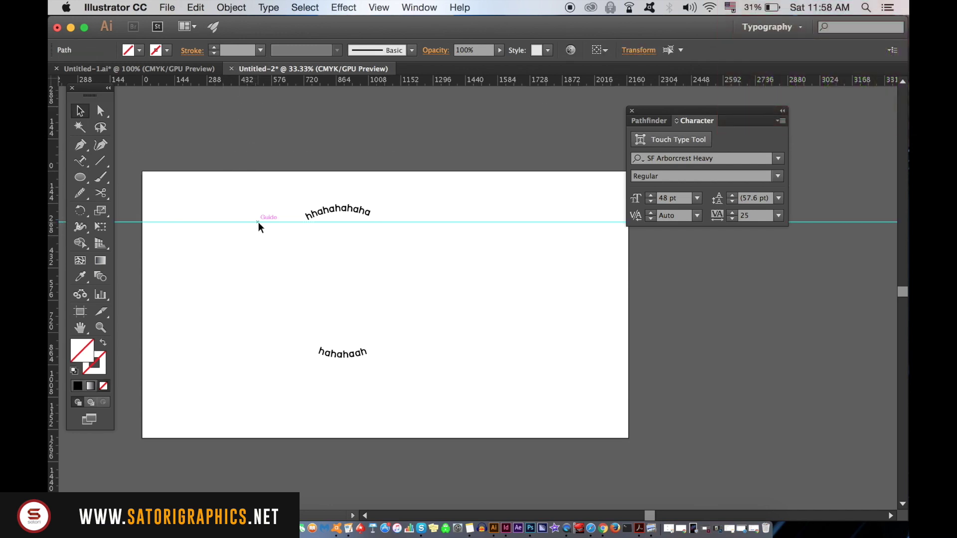
pyautogui.press('super+equal')
pyautogui.press('super+equal')
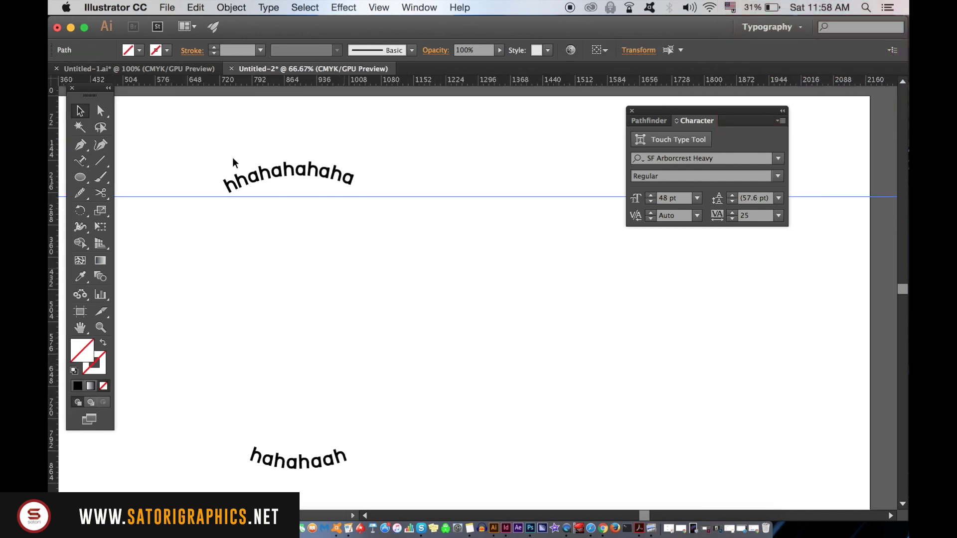
pyautogui.click(100, 110)
pyautogui.click(333, 179)
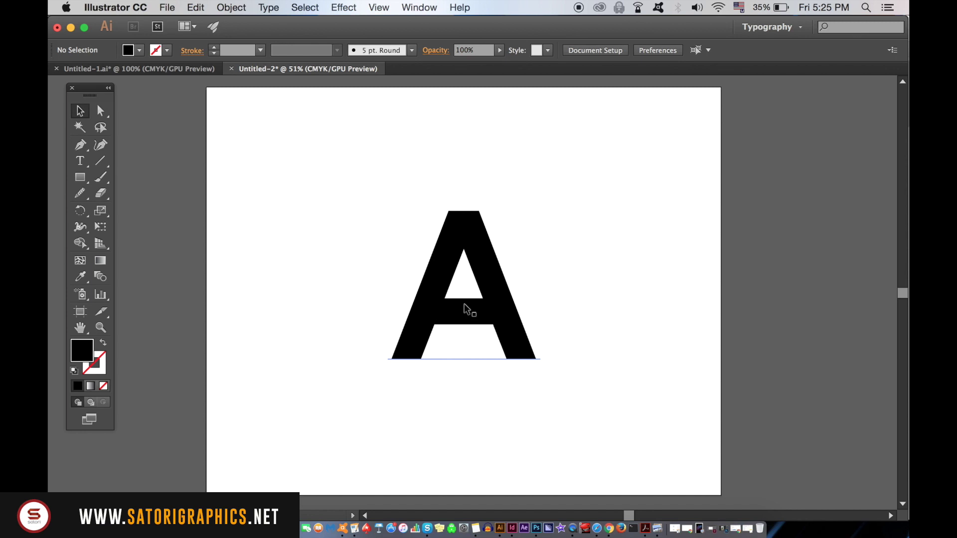
# Convert the letter A to outlines with Type > Create Outlines
pyautogui.press('super+1')
pyautogui.press('super+minus')
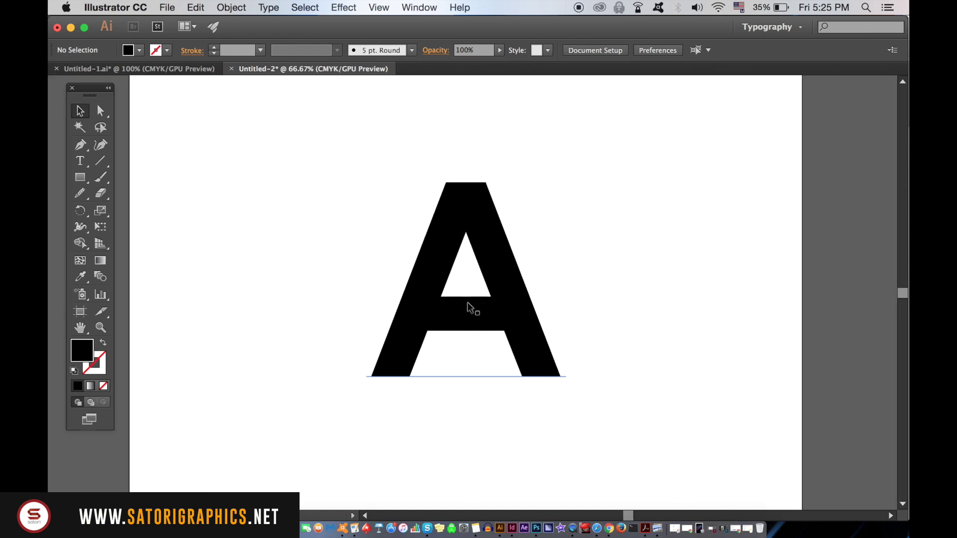
pyautogui.click(498, 293)
pyautogui.click(269, 7)
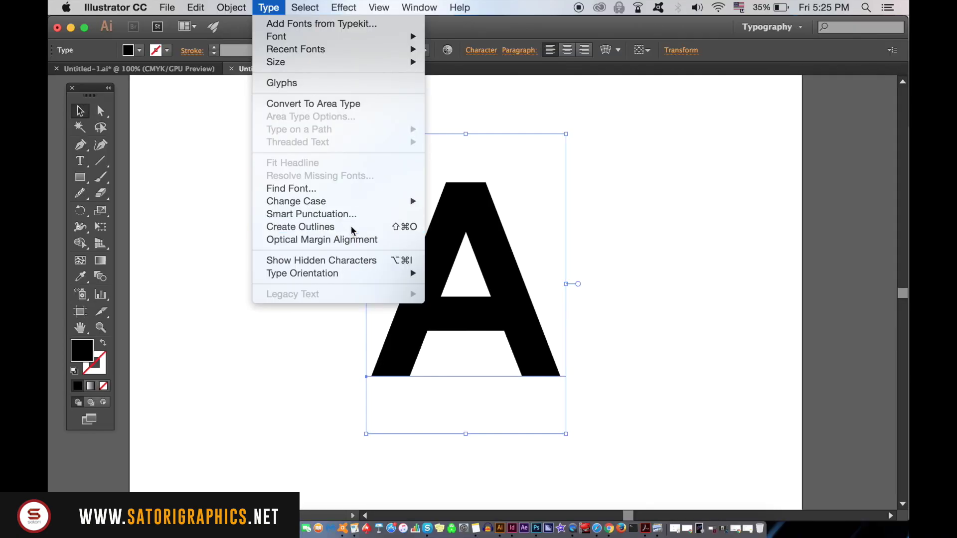
pyautogui.click(509, 224)
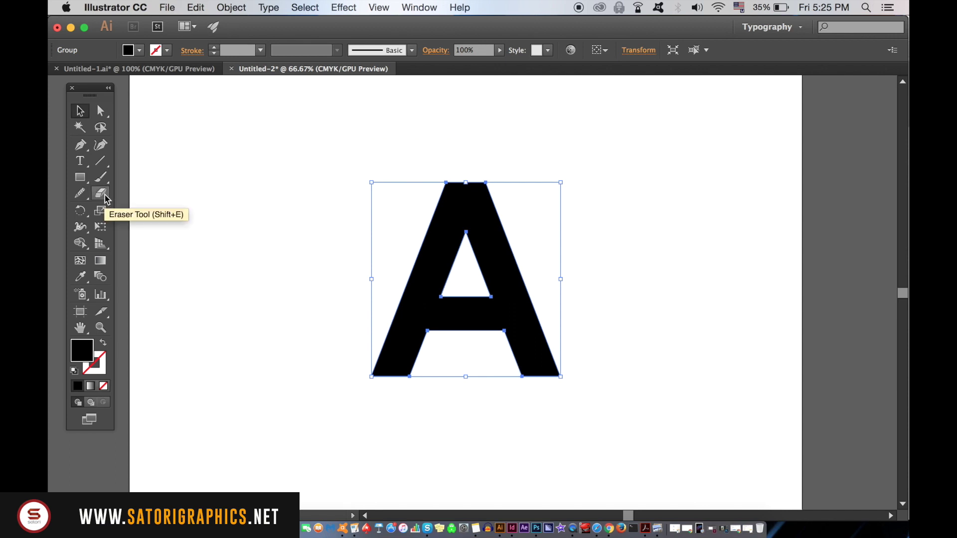
# Try erasing through both crossbar joins, undo the cuts, and deselect the A
pyautogui.moveTo(105, 198); pyautogui.dragTo(169, 192)
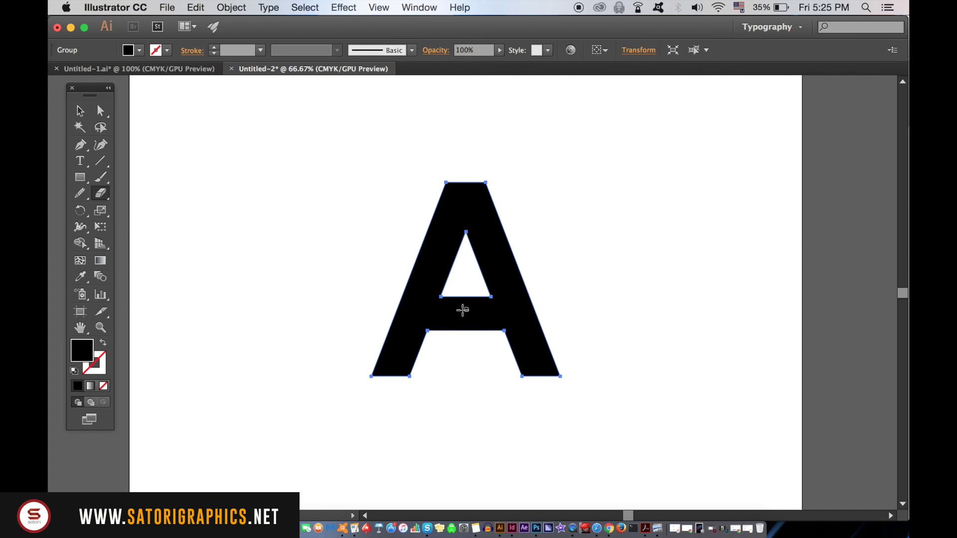
pyautogui.scroll(2, 463, 310)
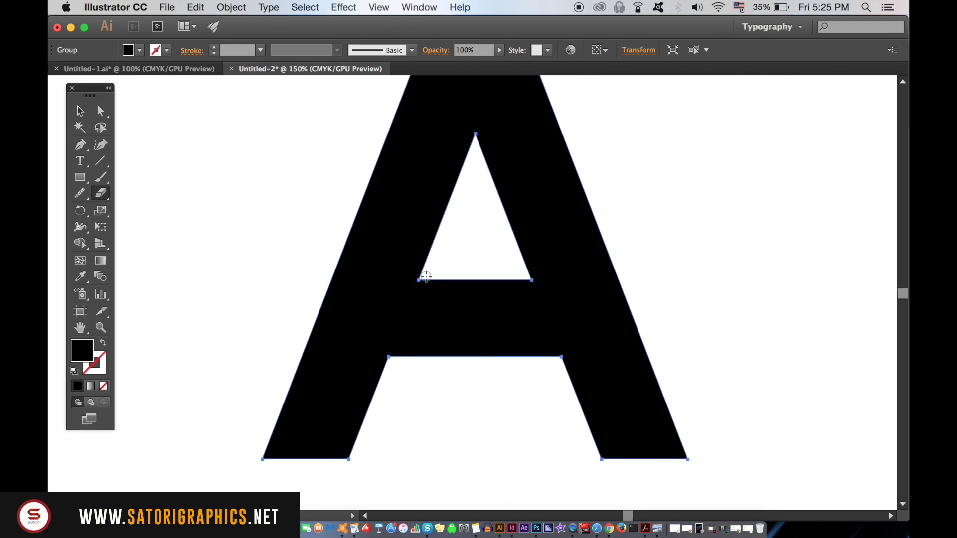
pyautogui.moveTo(425, 277); pyautogui.dragTo(382, 389)
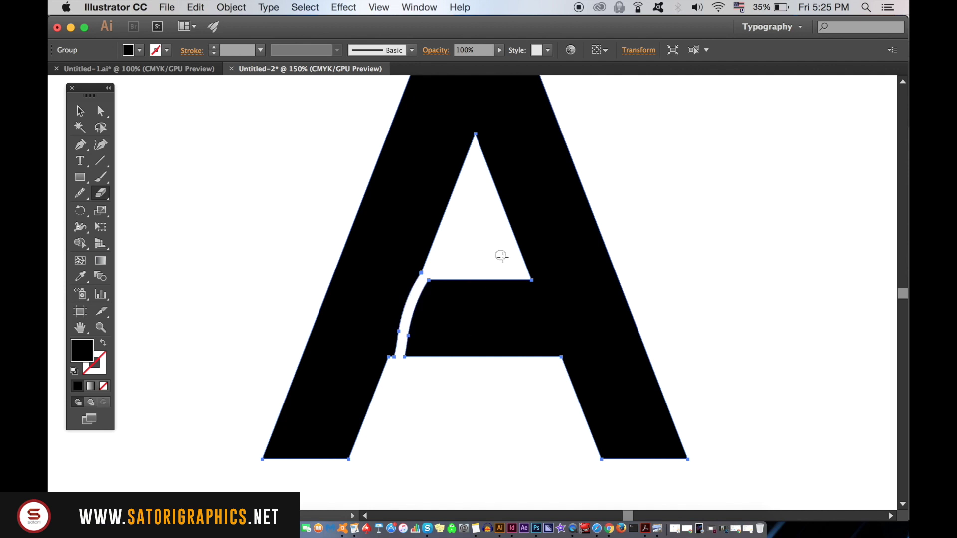
pyautogui.moveTo(514, 279)
pyautogui.mouseDown()
pyautogui.moveTo(562, 353)
pyautogui.moveTo(567, 397)
pyautogui.mouseUp()
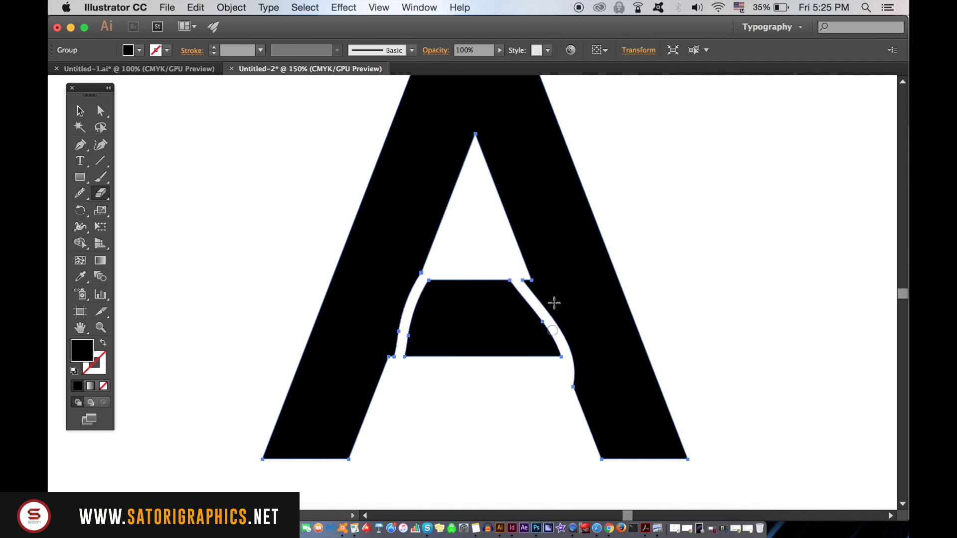
pyautogui.press('cmd+z')
pyautogui.press('cmd+z')
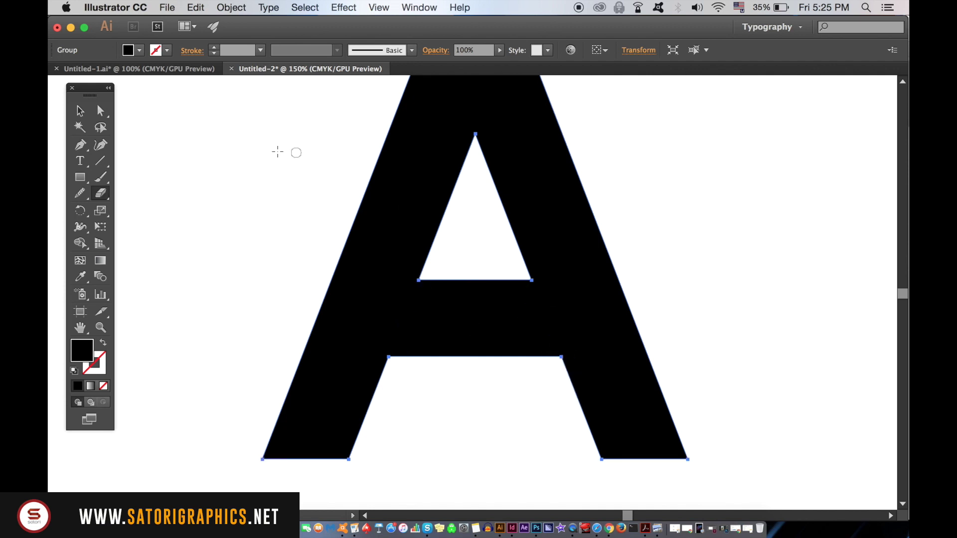
pyautogui.click(80, 110)
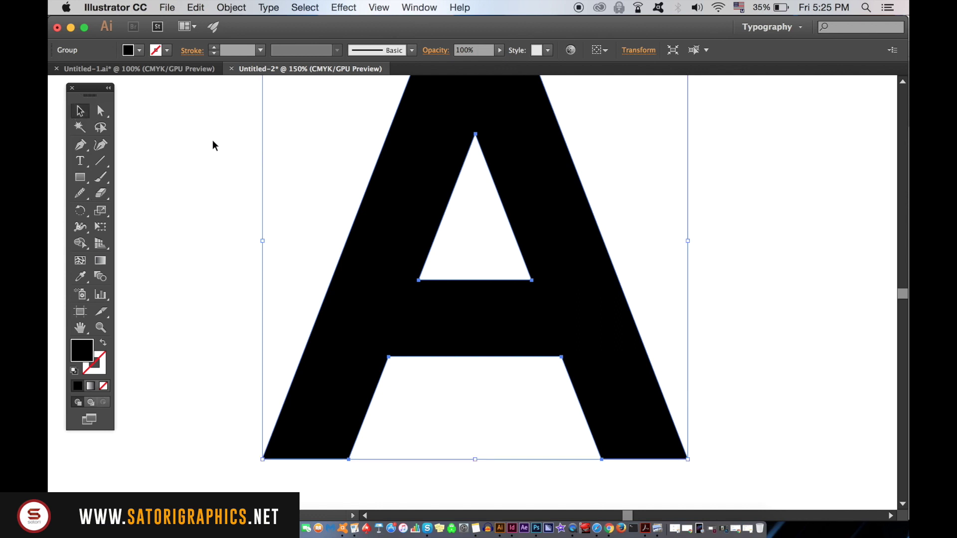
pyautogui.click(250, 149)
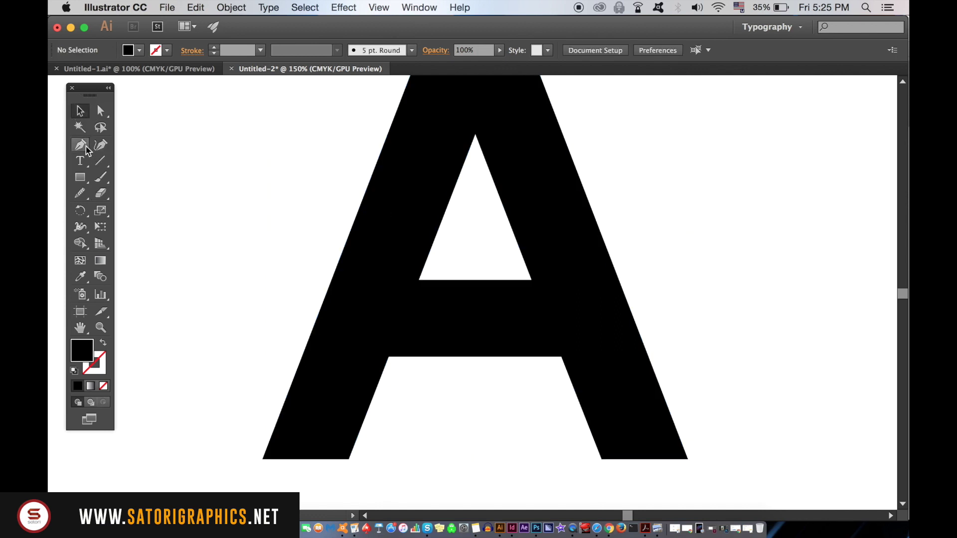
# Draw a closed, unfilled, black-stroked four-point Pen path around the A's crossbar
pyautogui.press('p')
pyautogui.click(103, 343)
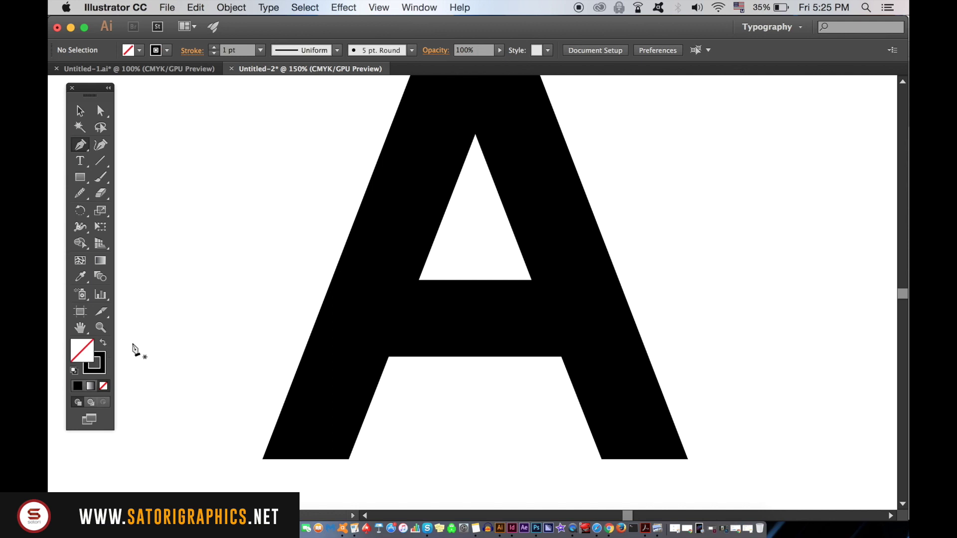
pyautogui.scroll(2, 398, 340)
pyautogui.scroll(2, 397, 340)
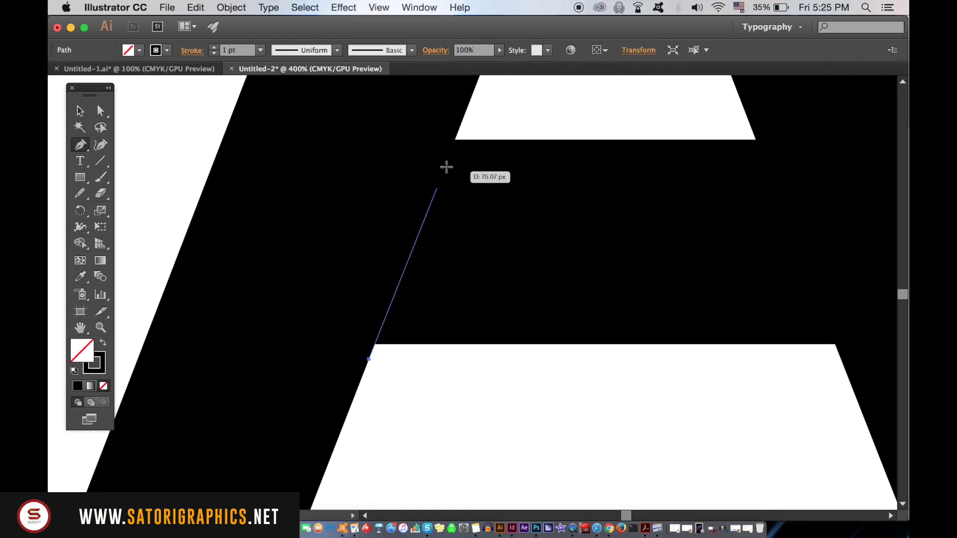
pyautogui.click(459, 128)
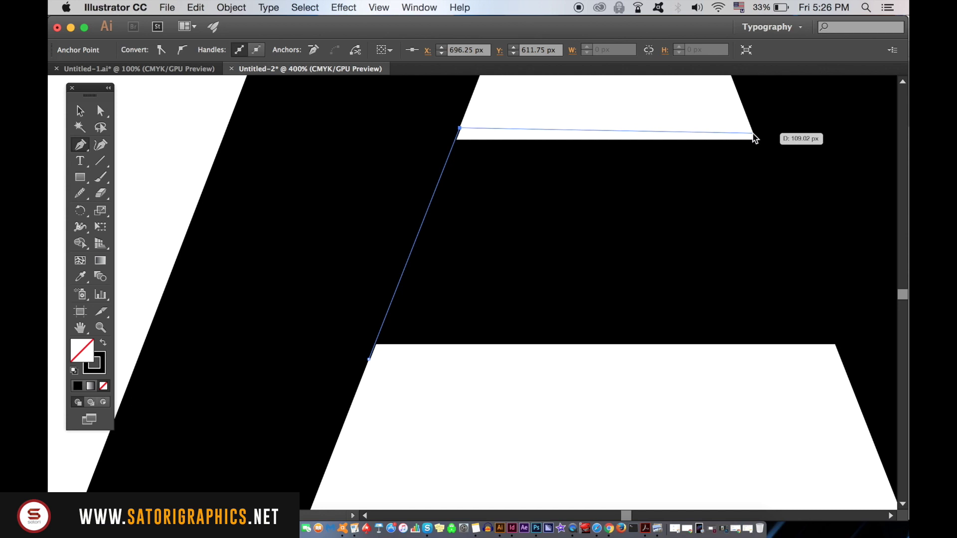
pyautogui.click(753, 133)
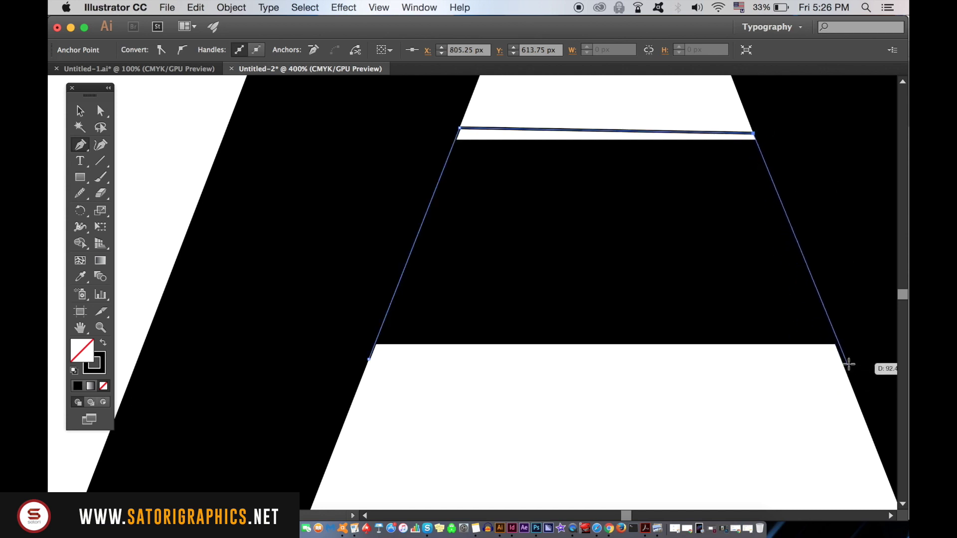
pyautogui.click(843, 367)
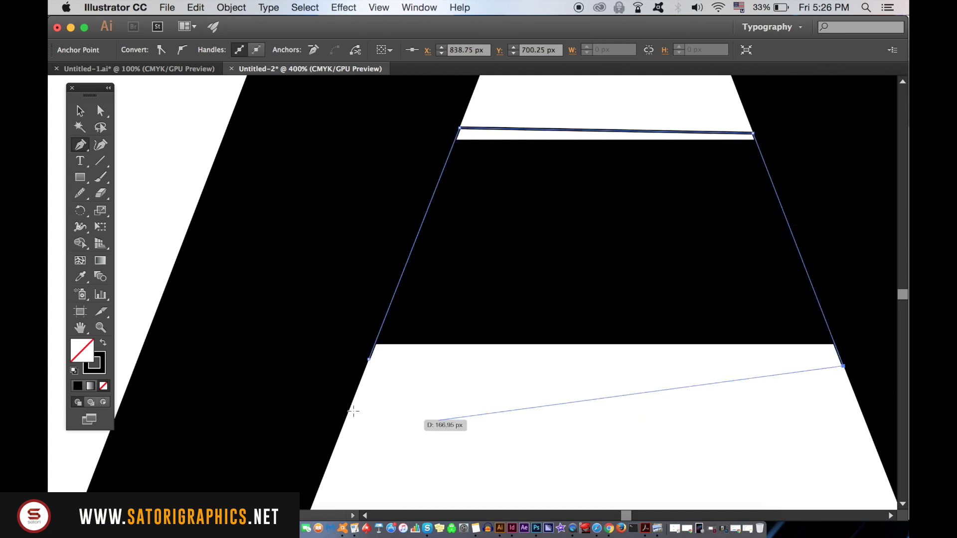
pyautogui.click(369, 359)
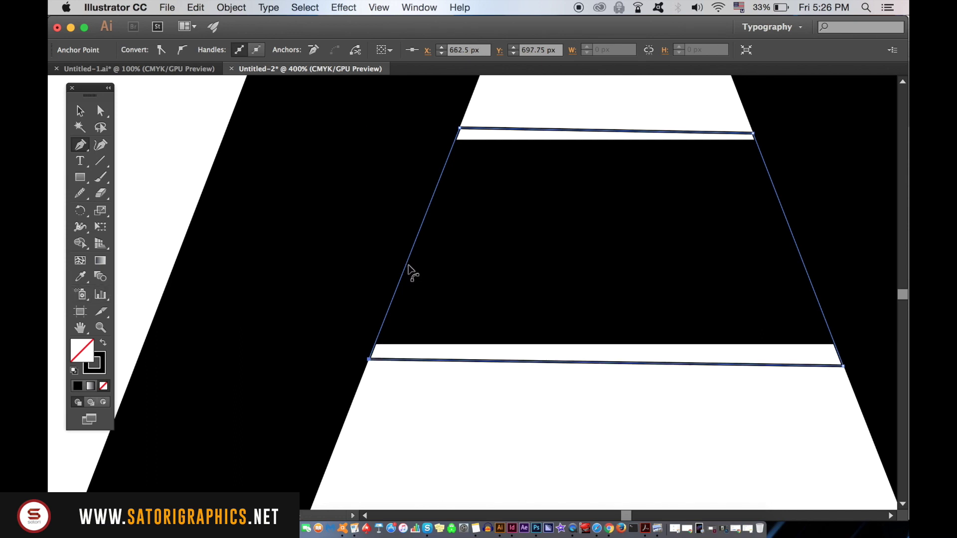
pyautogui.press('super+0')
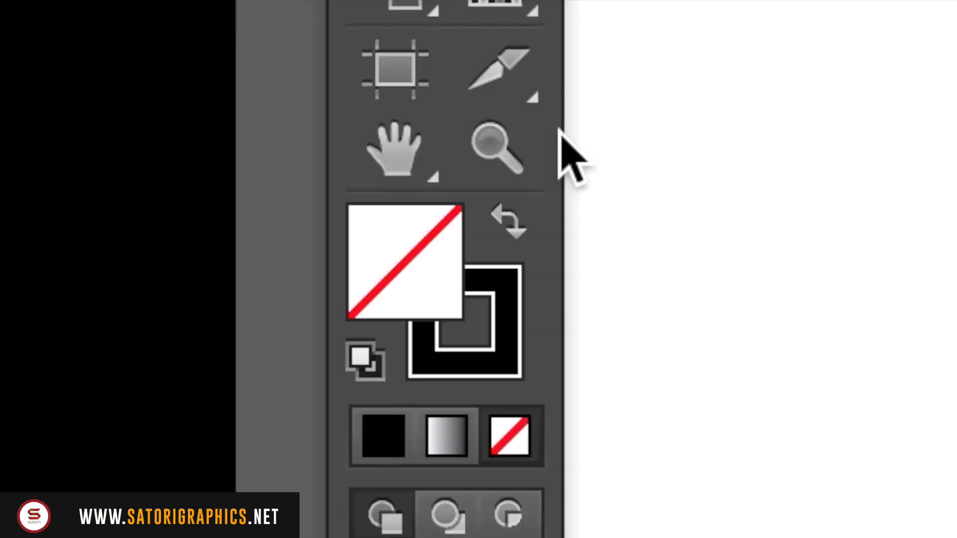
# Make the crossbar shape solid black with no stroke and select it with the letter A
pyautogui.click(506, 224)
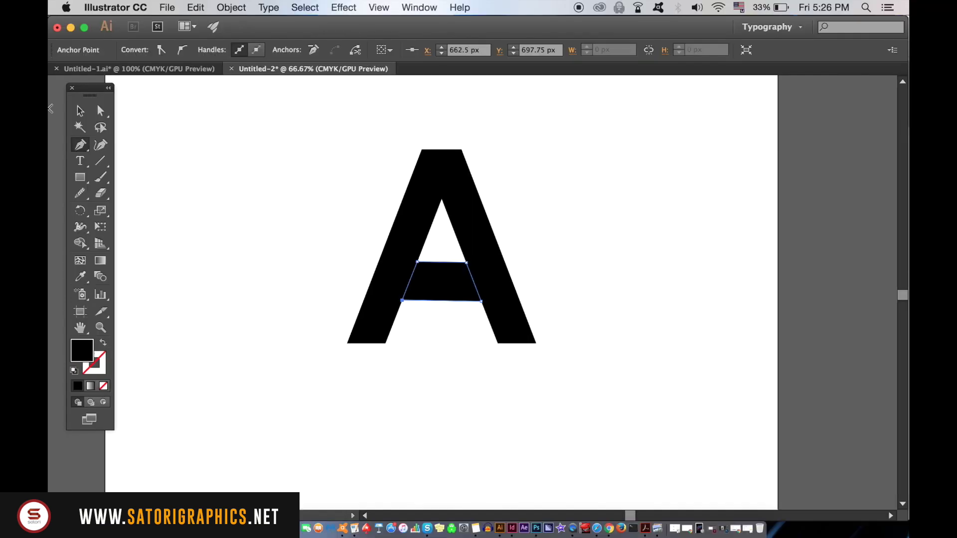
pyautogui.click(80, 111)
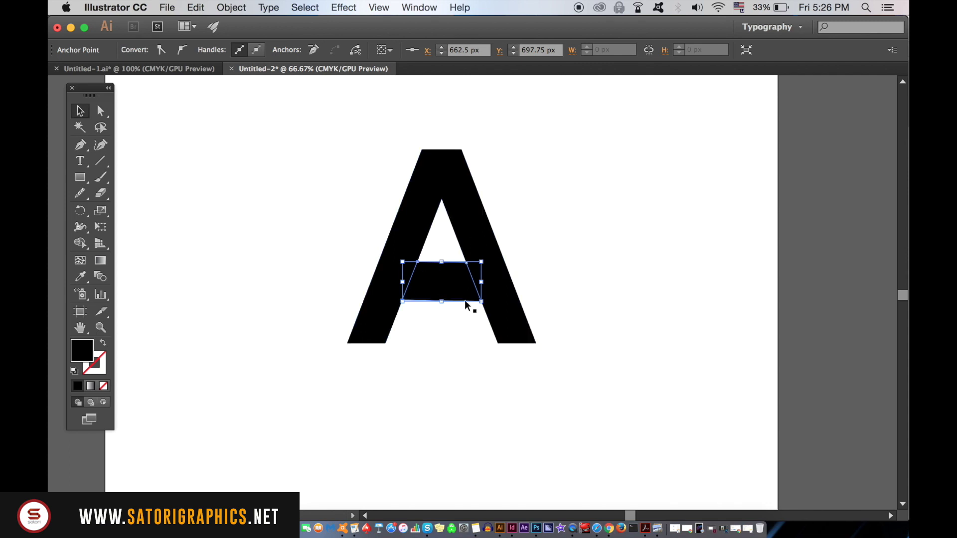
pyautogui.keyDown('shift'); pyautogui.click(472, 215); pyautogui.keyUp('shift')
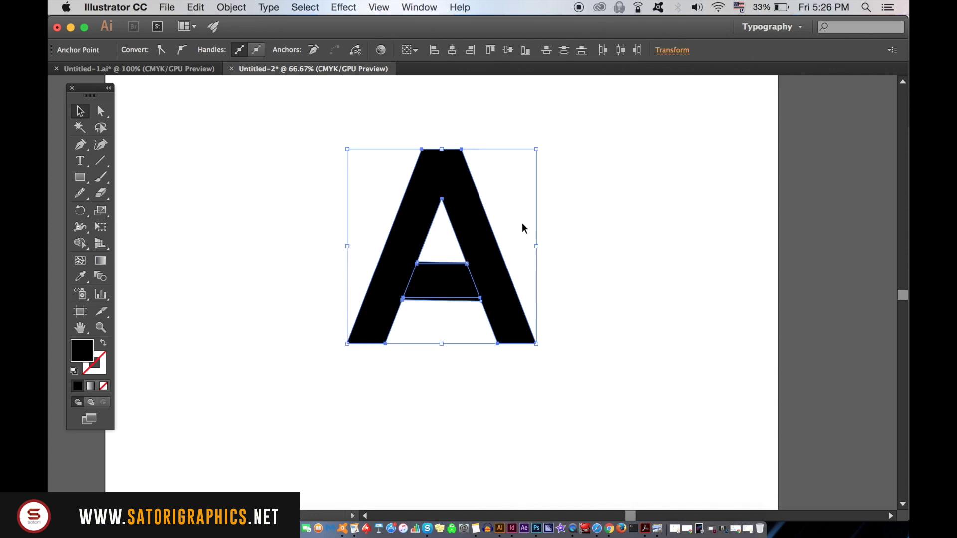
# Cut the crossbar out of the A using Pathfinder's Minus Front, then deselect
pyautogui.click(426, 7)
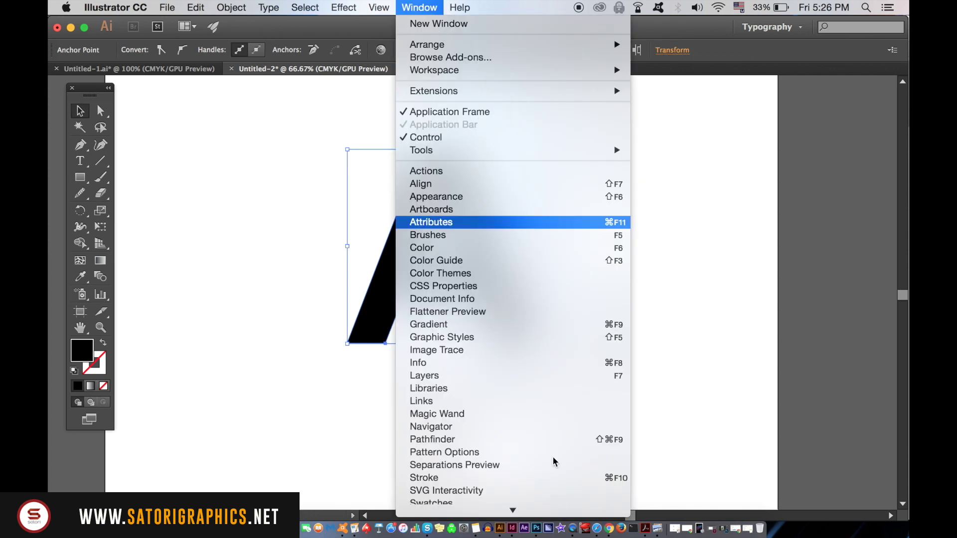
pyautogui.scroll(-5, 549, 448)
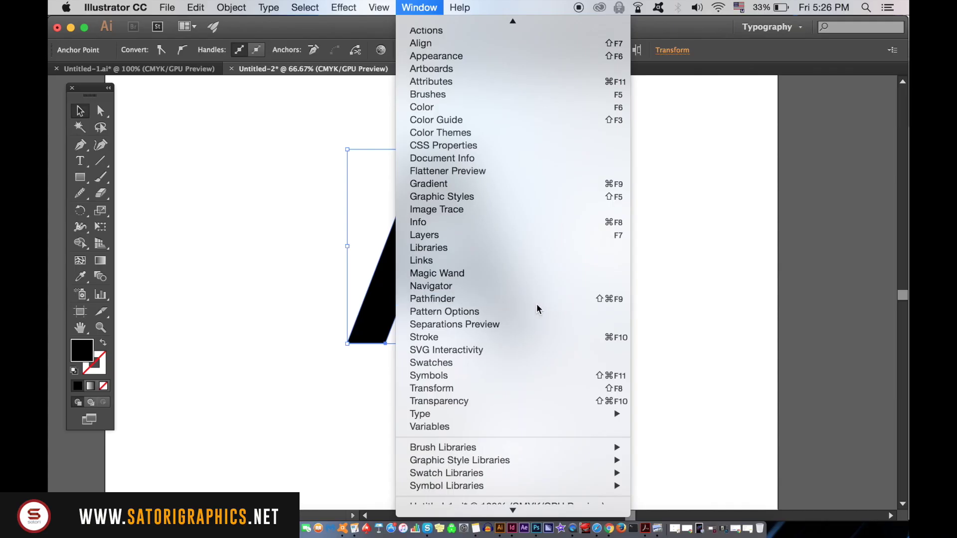
pyautogui.click(491, 274)
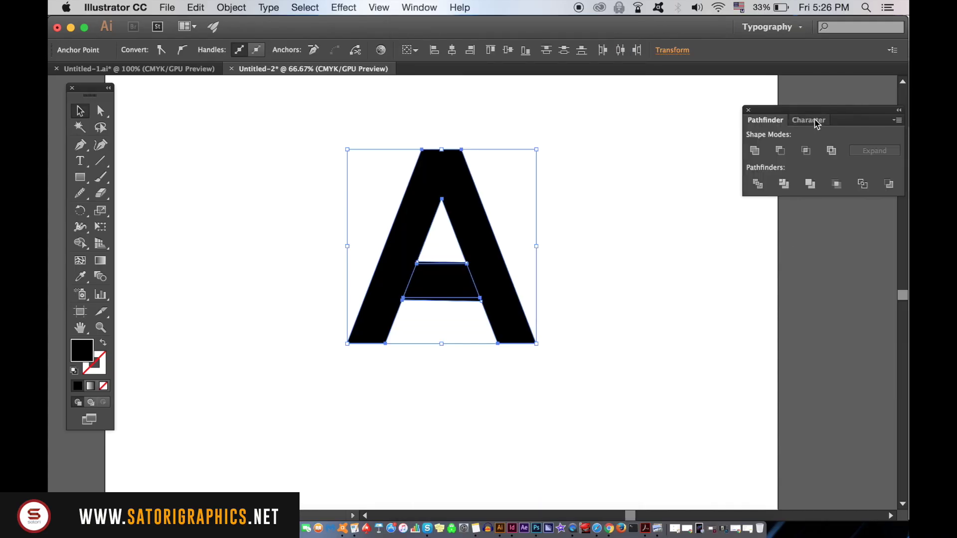
pyautogui.moveTo(822, 112); pyautogui.dragTo(705, 112)
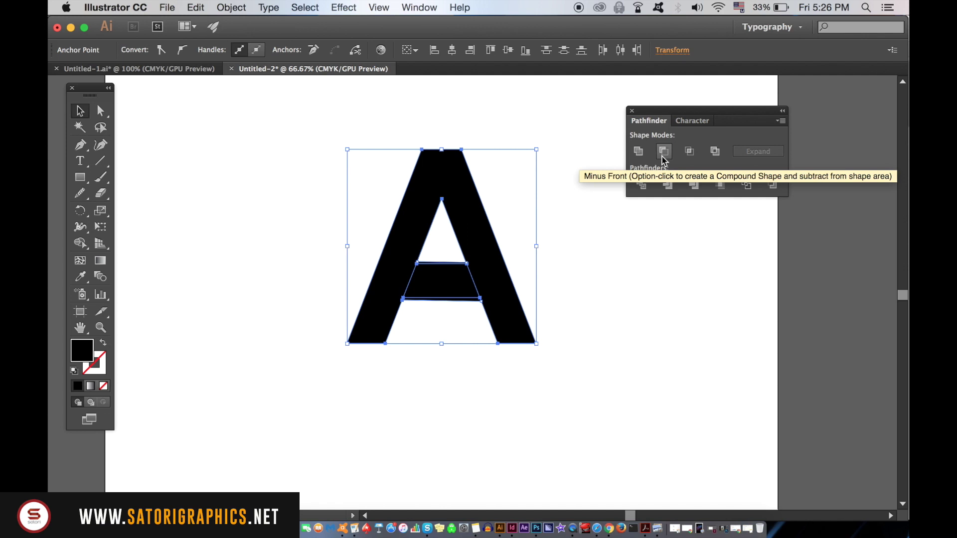
pyautogui.click(663, 156)
pyautogui.click(629, 319)
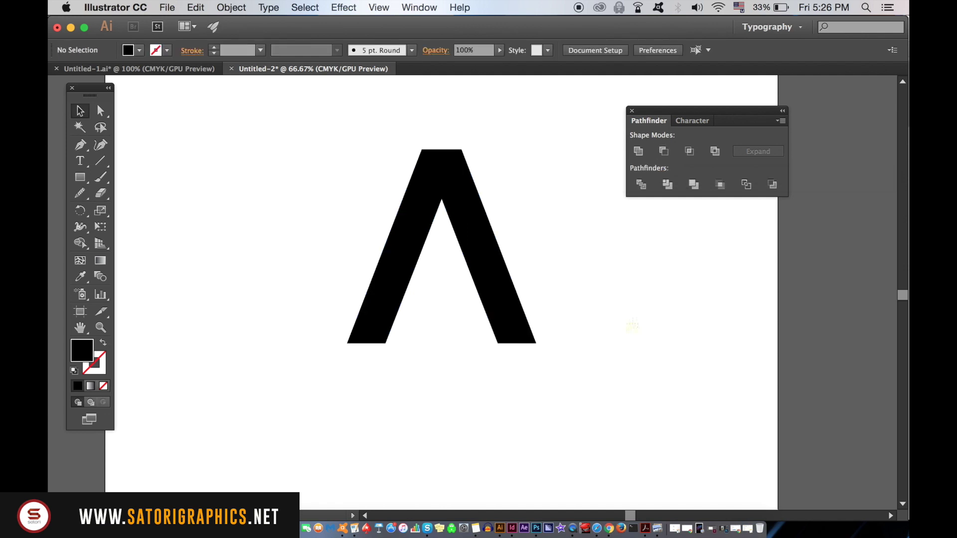
pyautogui.scroll(4, 447, 289)
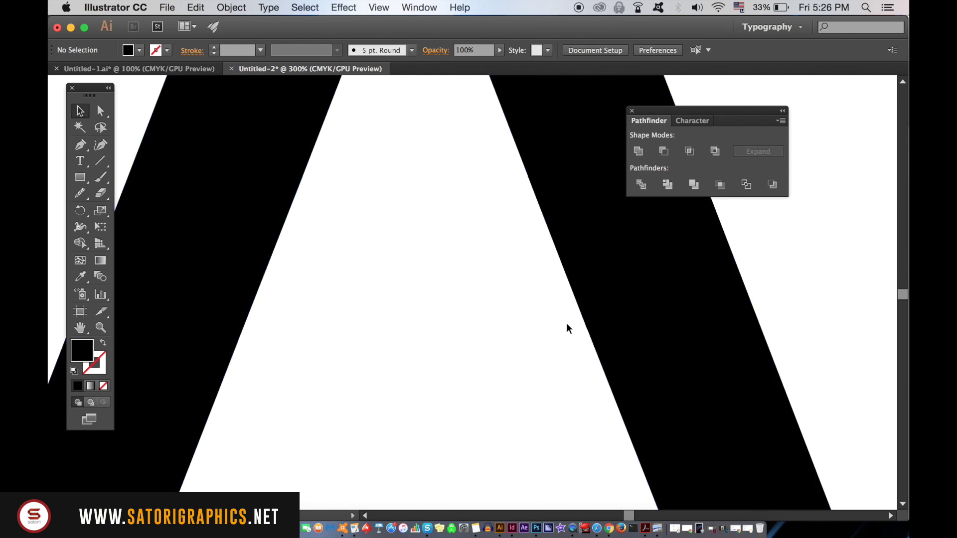
# Zoom in with Direct Selection active to inspect the letter's cut edge
pyautogui.click(101, 111)
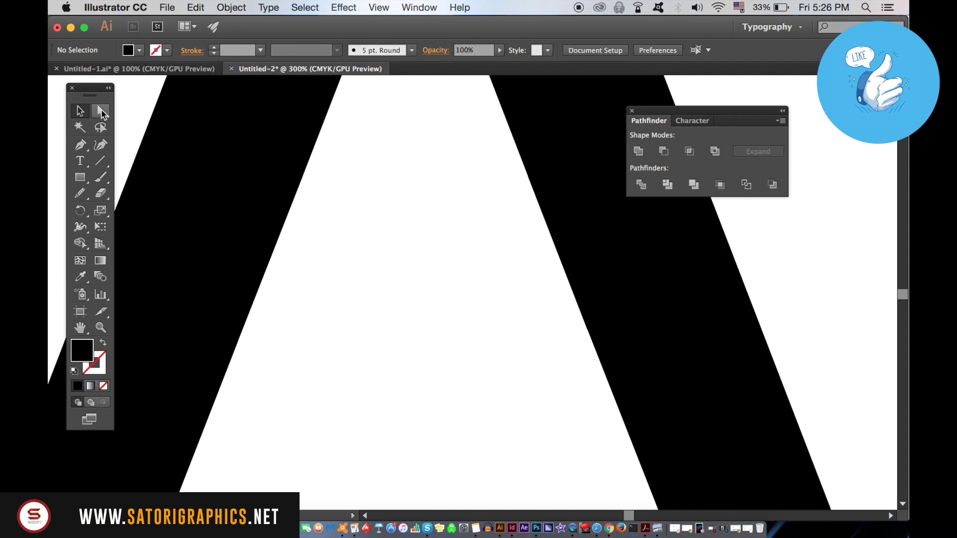
pyautogui.scroll(2, 590, 343)
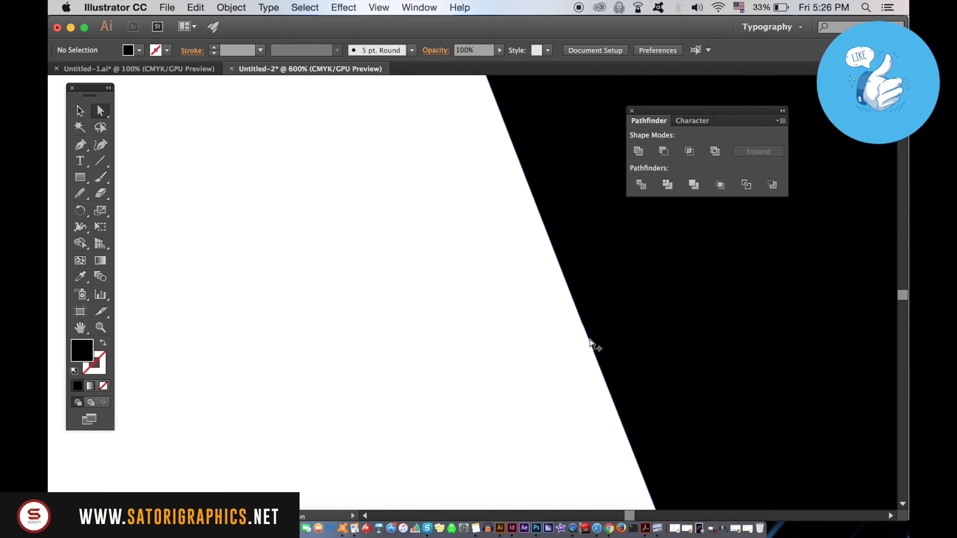
pyautogui.scroll(3, 590, 343)
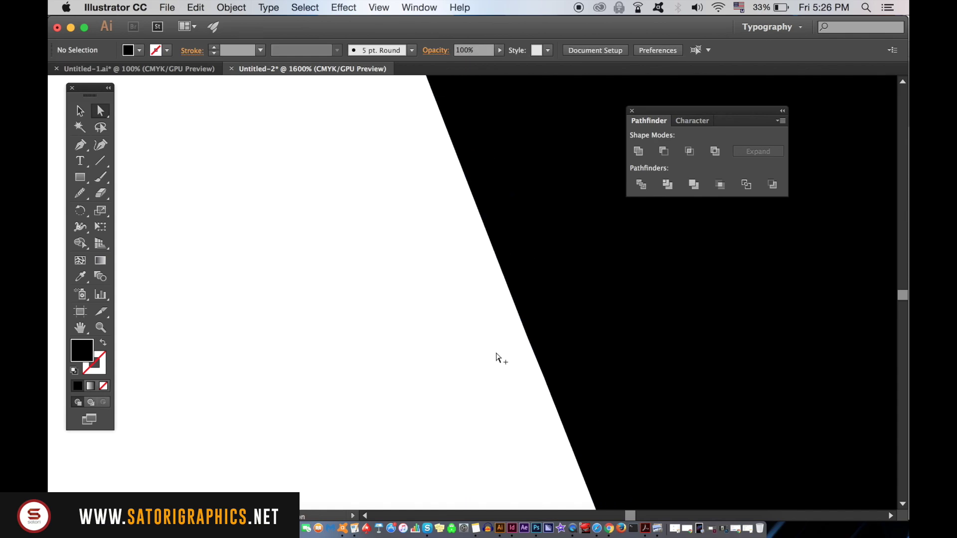
pyautogui.scroll(-2, 498, 355)
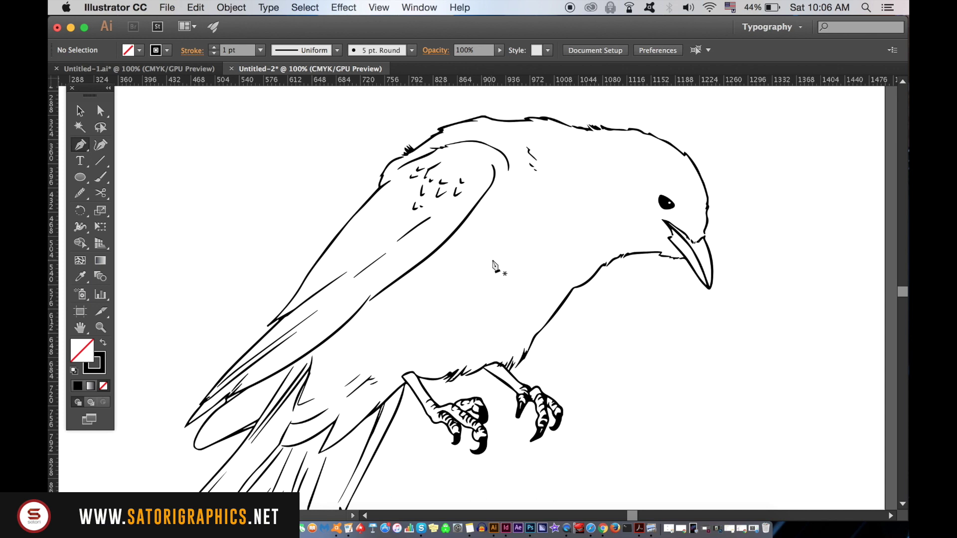
# Draw a short curved Pen stroke on the raven's lower breast and select it
pyautogui.click(469, 356)
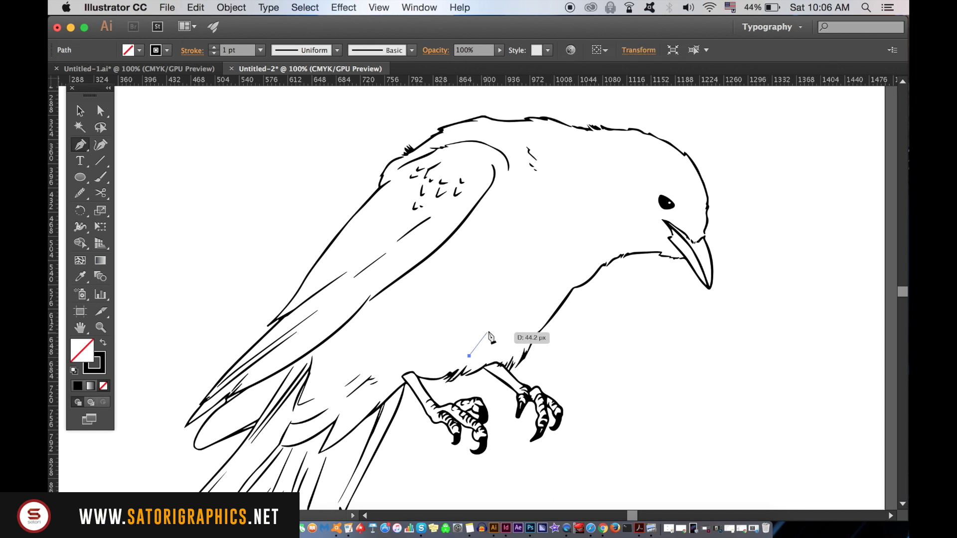
pyautogui.moveTo(491, 330); pyautogui.dragTo(499, 318)
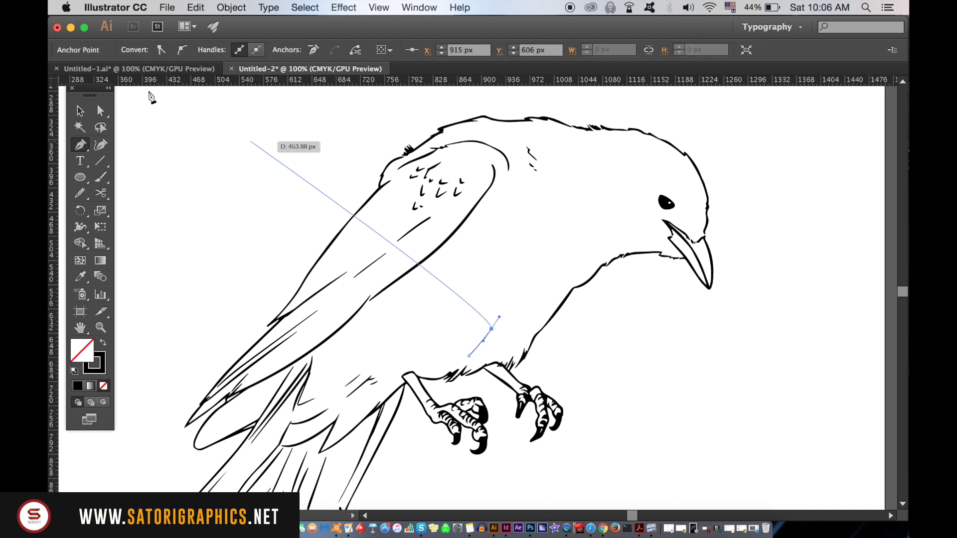
pyautogui.click(87, 114)
pyautogui.click(206, 117)
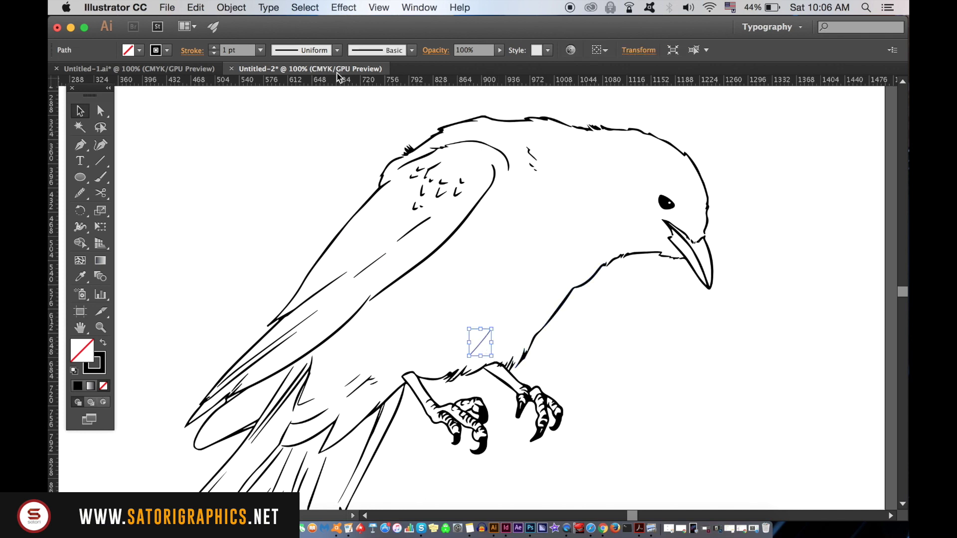
# Give the stroke a tapered width profile and a 2 pt weight, then deselect it
pyautogui.click(338, 50)
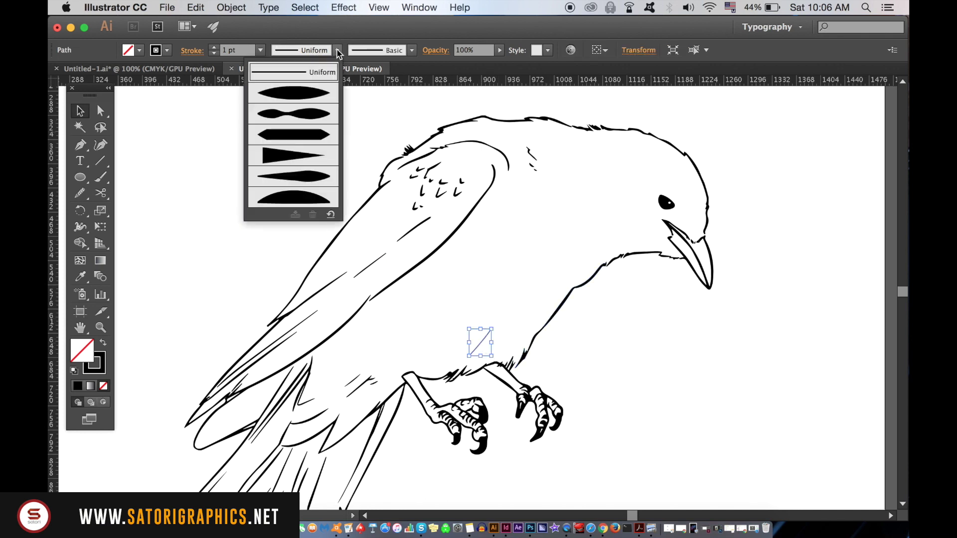
pyautogui.click(315, 94)
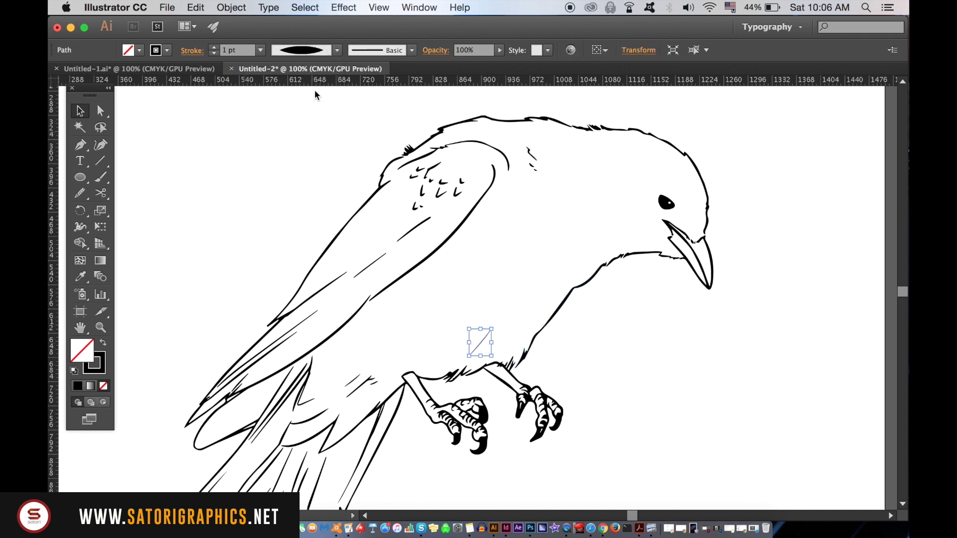
pyautogui.click(216, 48)
pyautogui.click(593, 228)
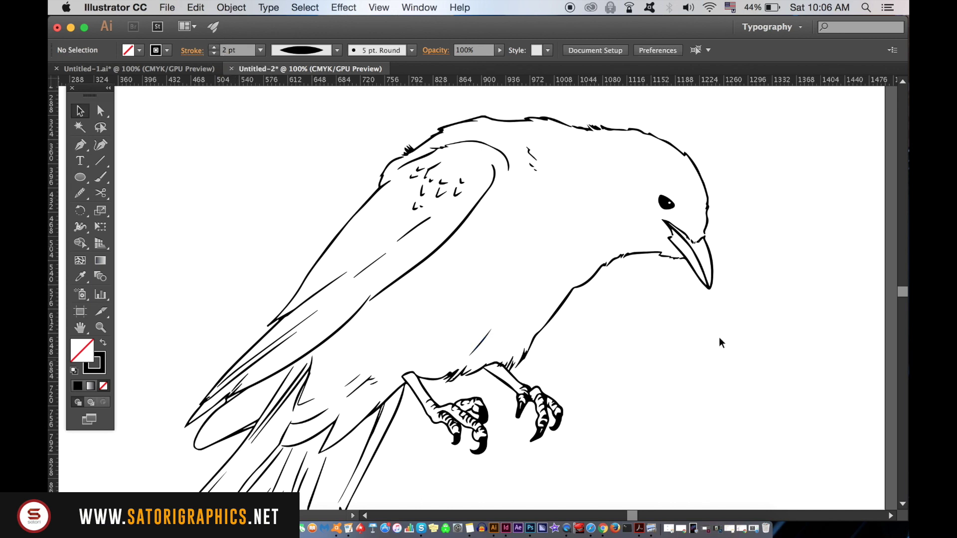
pyautogui.click(91, 147)
# Draw three curved hatch lines across the raven's breast, deselecting after each
pyautogui.click(468, 361)
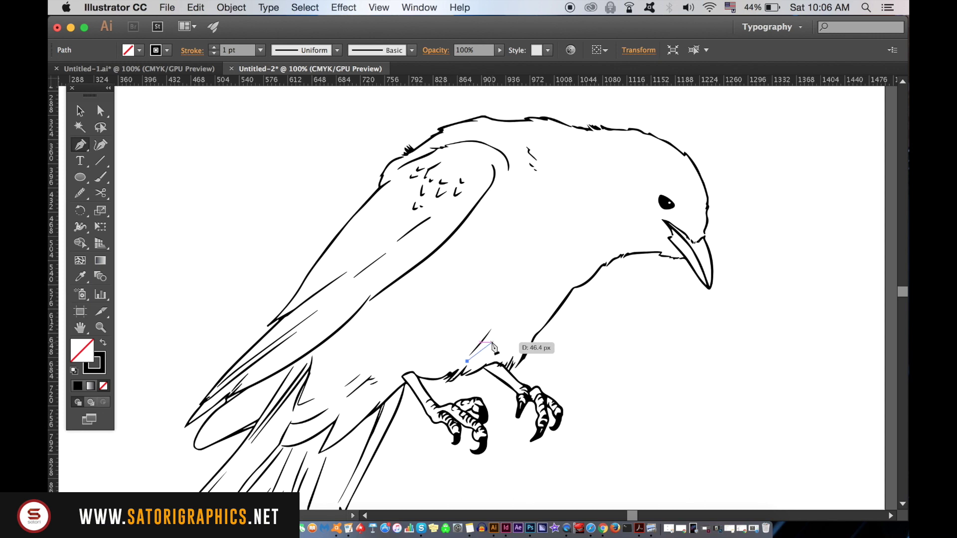
pyautogui.moveTo(491, 340); pyautogui.dragTo(501, 331)
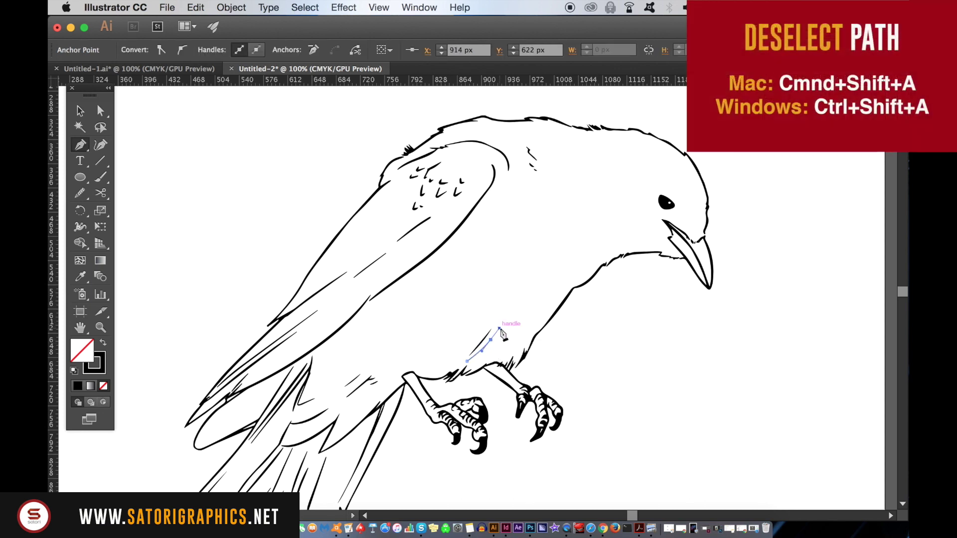
pyautogui.press('super+shift+a')
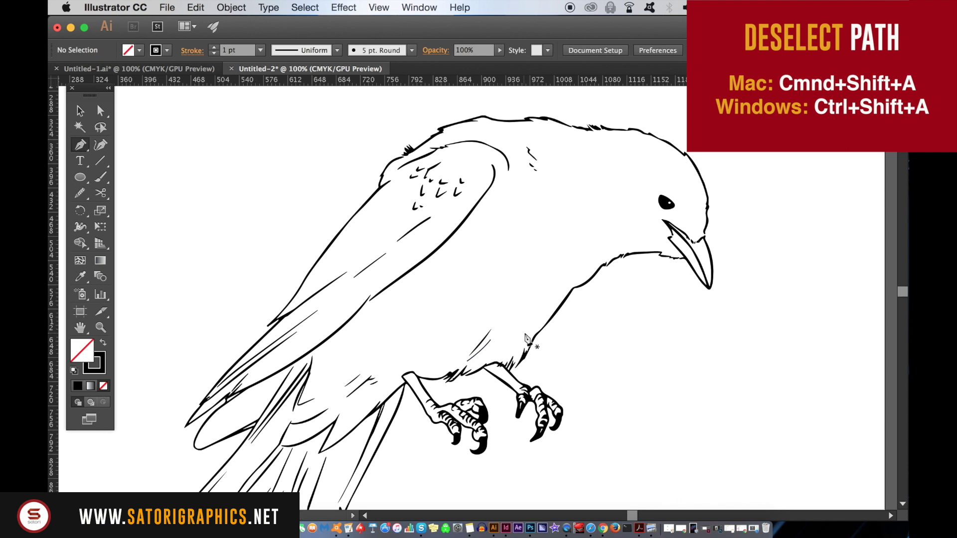
pyautogui.click(476, 338)
pyautogui.moveTo(515, 283); pyautogui.dragTo(524, 262)
pyautogui.press('super+shift+a')
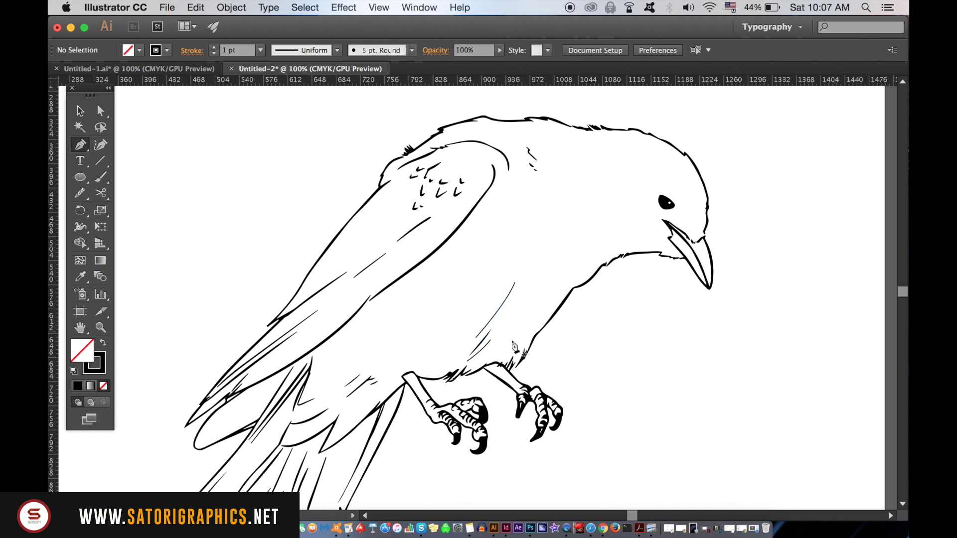
pyautogui.click(518, 341)
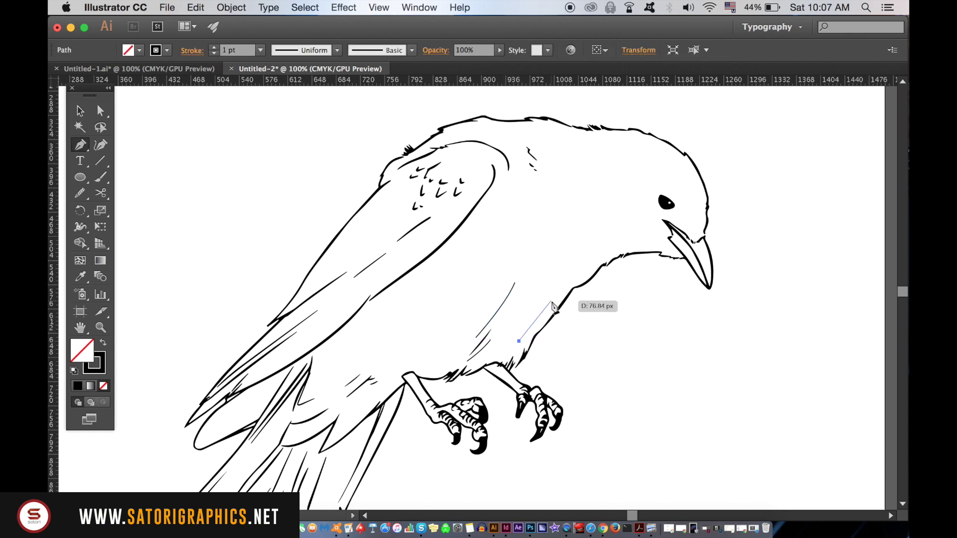
pyautogui.moveTo(546, 291); pyautogui.dragTo(546, 289)
pyautogui.press('super+shift+a')
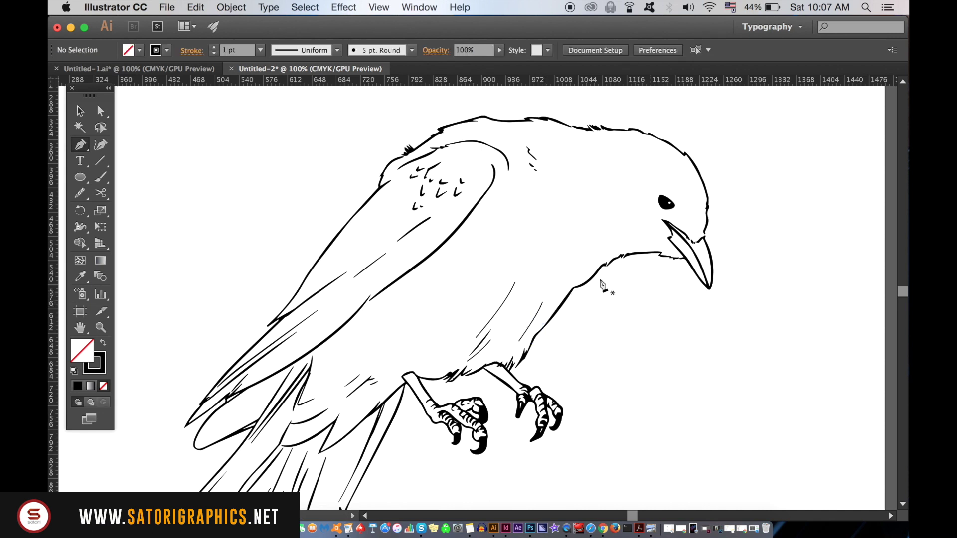
# Select all three new hatch strokes together
pyautogui.click(80, 111)
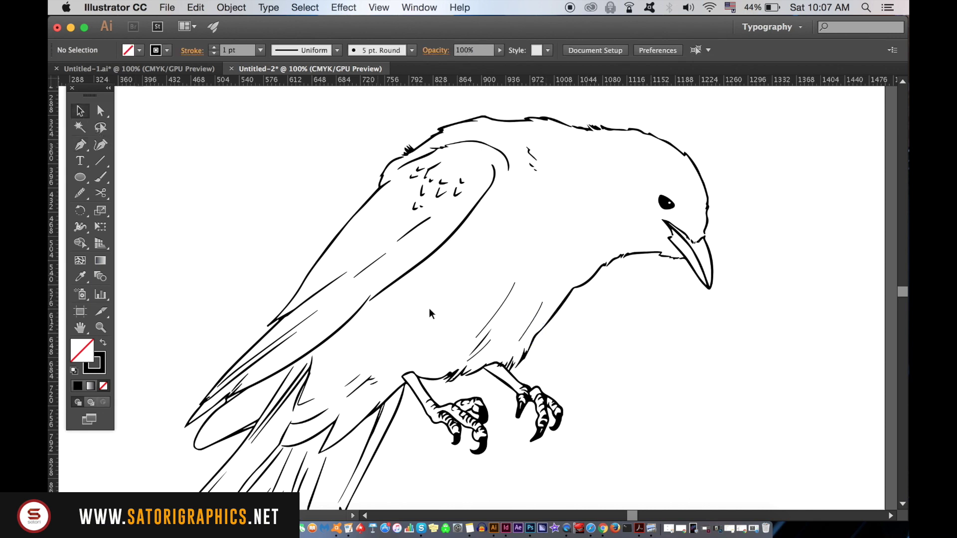
pyautogui.click(530, 324)
pyautogui.keyDown('shift'); pyautogui.click(496, 311); pyautogui.keyUp('shift')
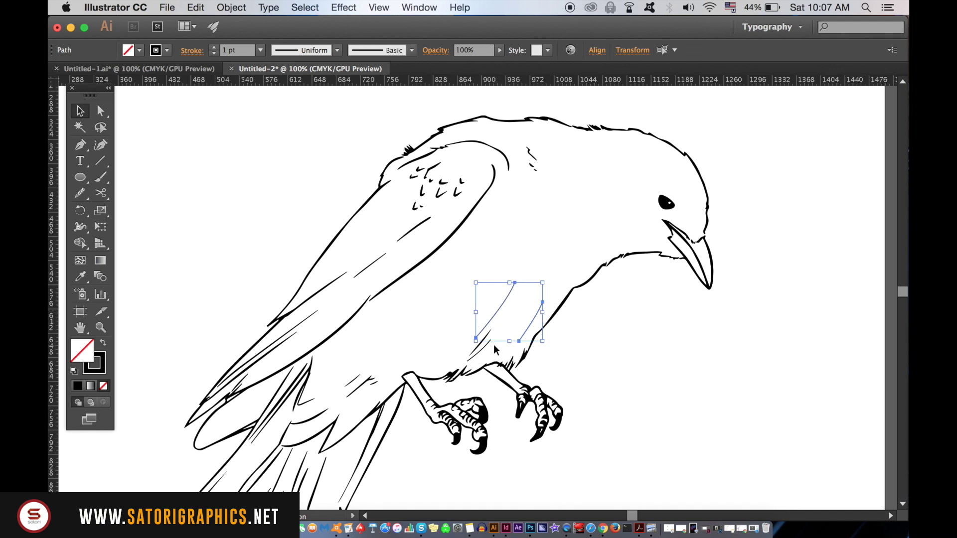
pyautogui.keyDown('shift'); pyautogui.click(488, 348); pyautogui.keyUp('shift')
# Apply the elliptical width profile to the selected hatch strokes and deselect them
pyautogui.click(337, 50)
pyautogui.click(300, 90)
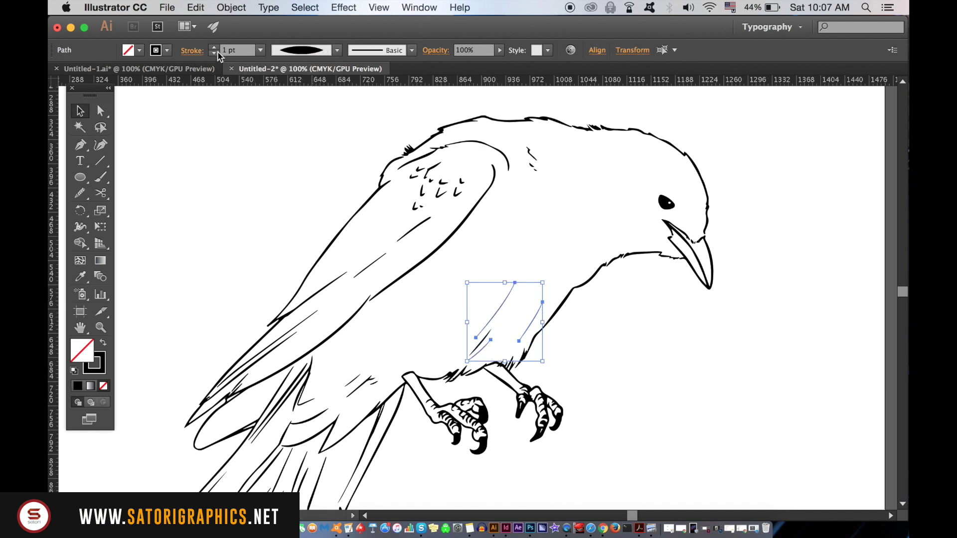
pyautogui.click(341, 121)
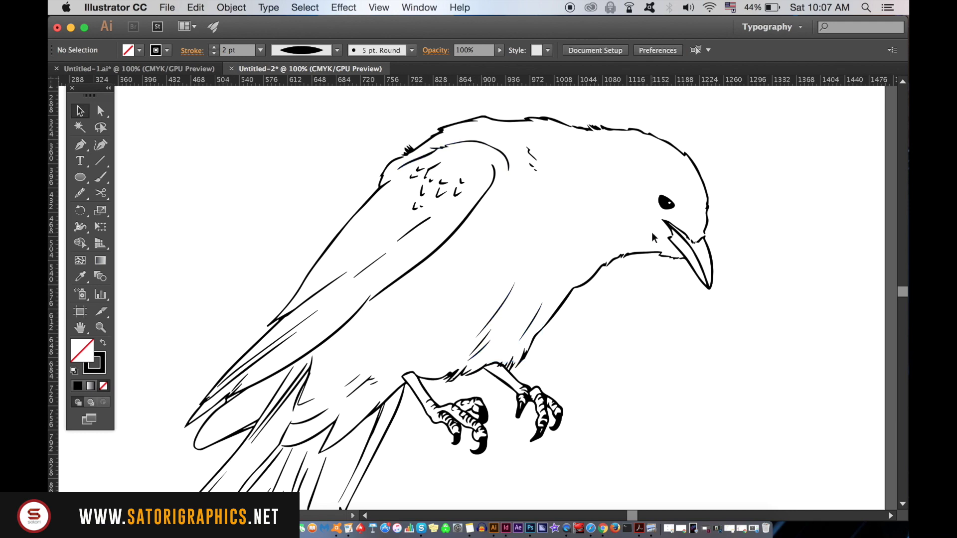